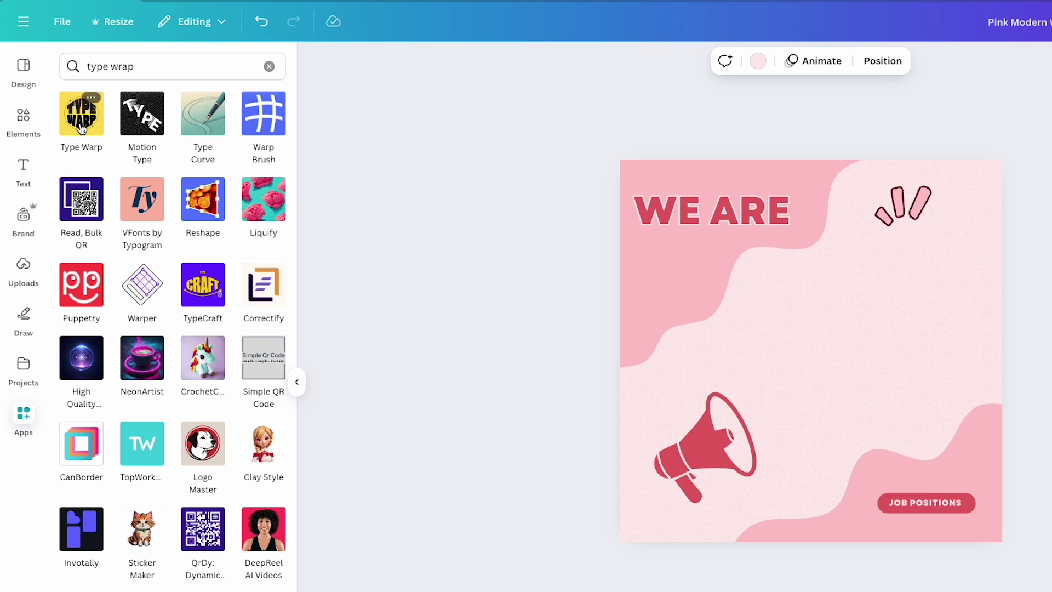
# Step: Open the Type Warp app, enter "Hiring" as its text and colour it with the dark maroon document colour
pyautogui.click(81, 123)
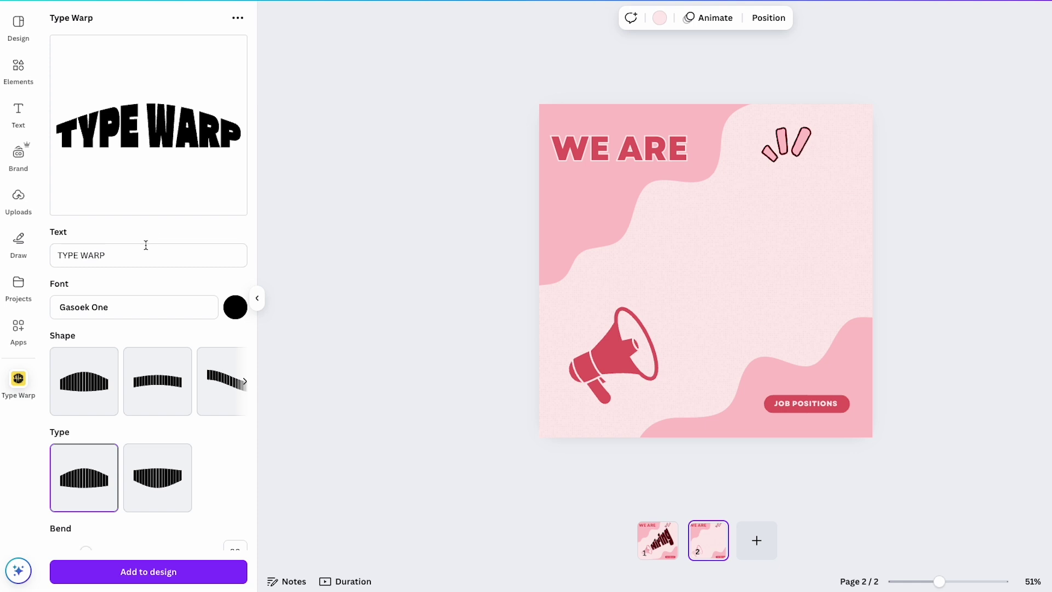
pyautogui.tripleClick(163, 333)
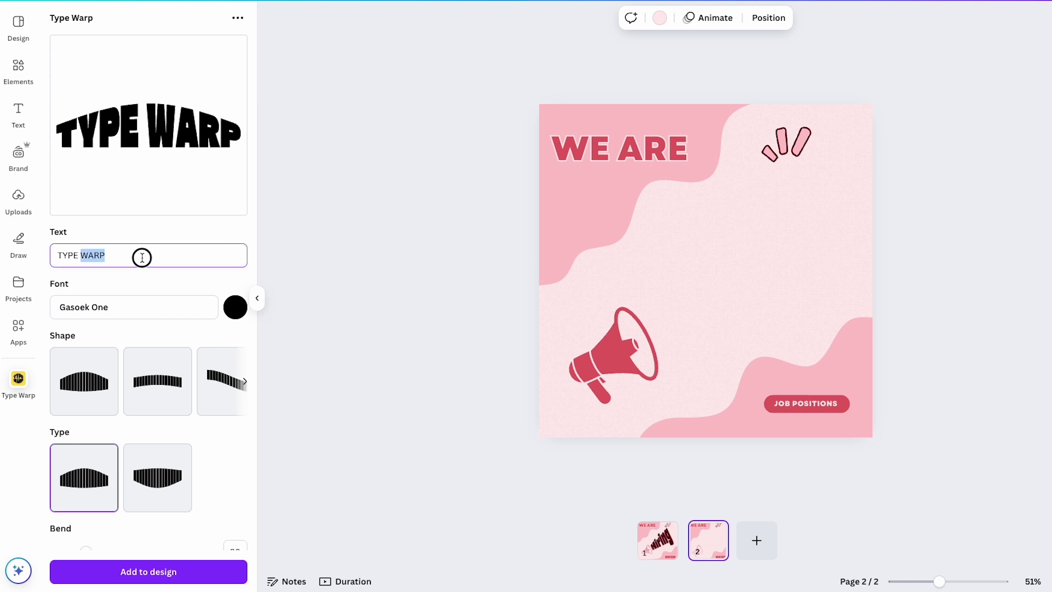
pyautogui.write('Hiring')
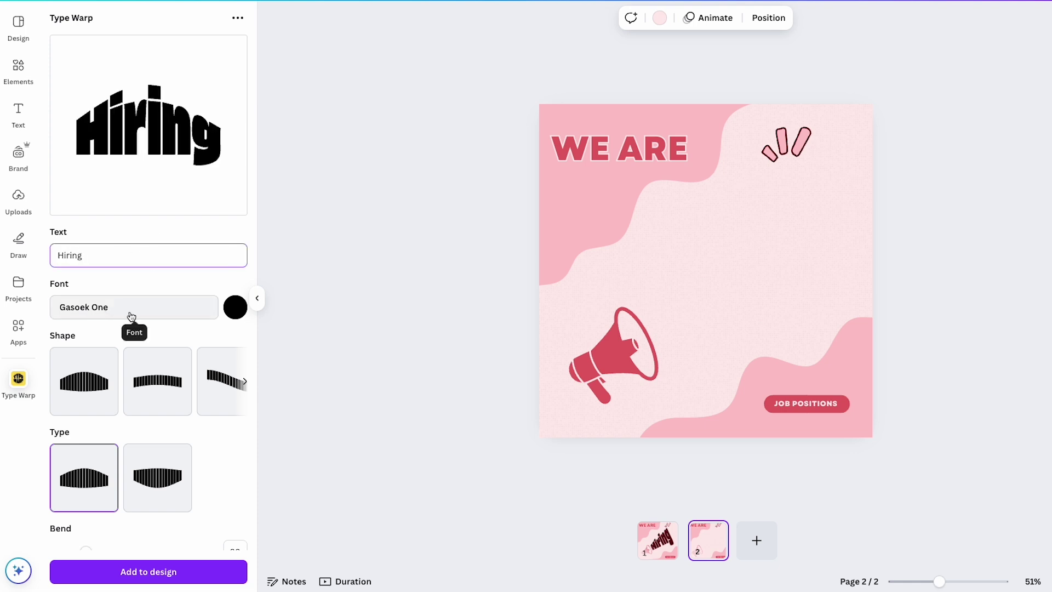
pyautogui.click(236, 307)
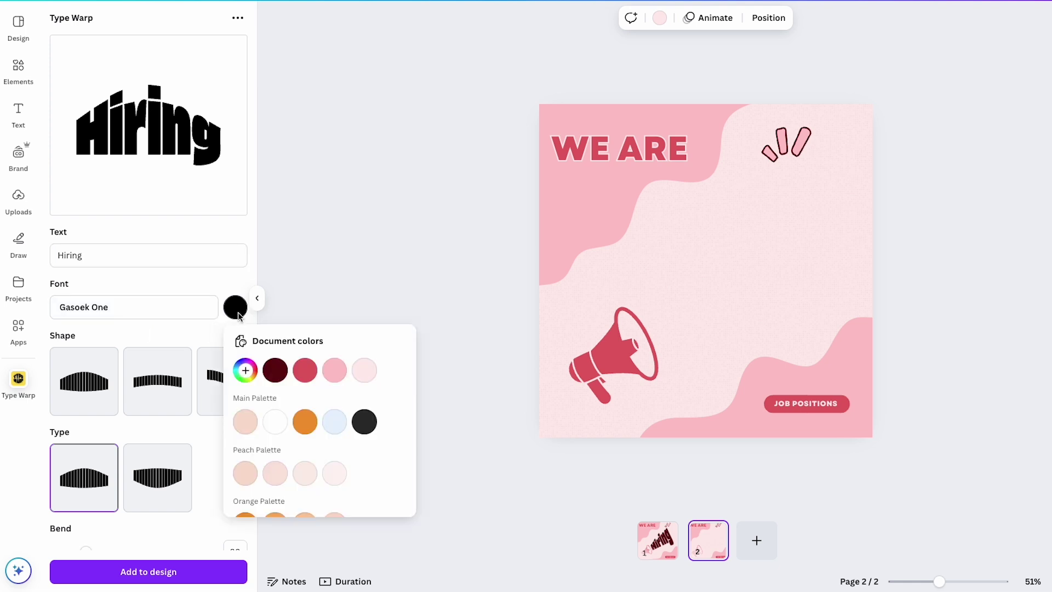
pyautogui.click(274, 376)
pyautogui.click(173, 333)
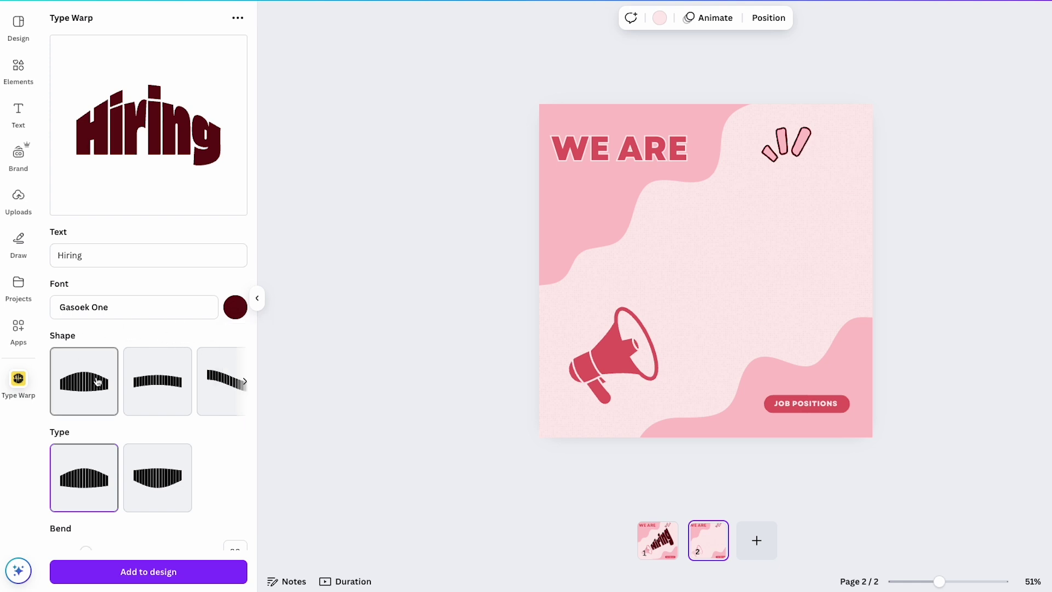
# Step: Try the arched shape with a height of 28 and the downward wave shape on the Hiring text
pyautogui.click(162, 382)
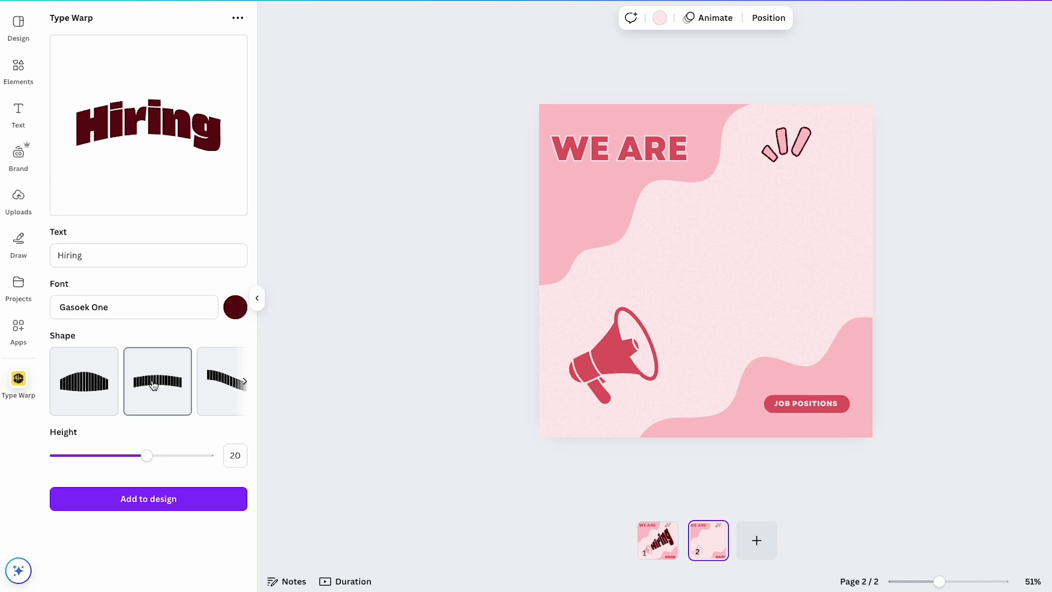
pyautogui.moveTo(153, 460)
pyautogui.mouseDown()
pyautogui.moveTo(108, 463)
pyautogui.moveTo(155, 464)
pyautogui.mouseUp()
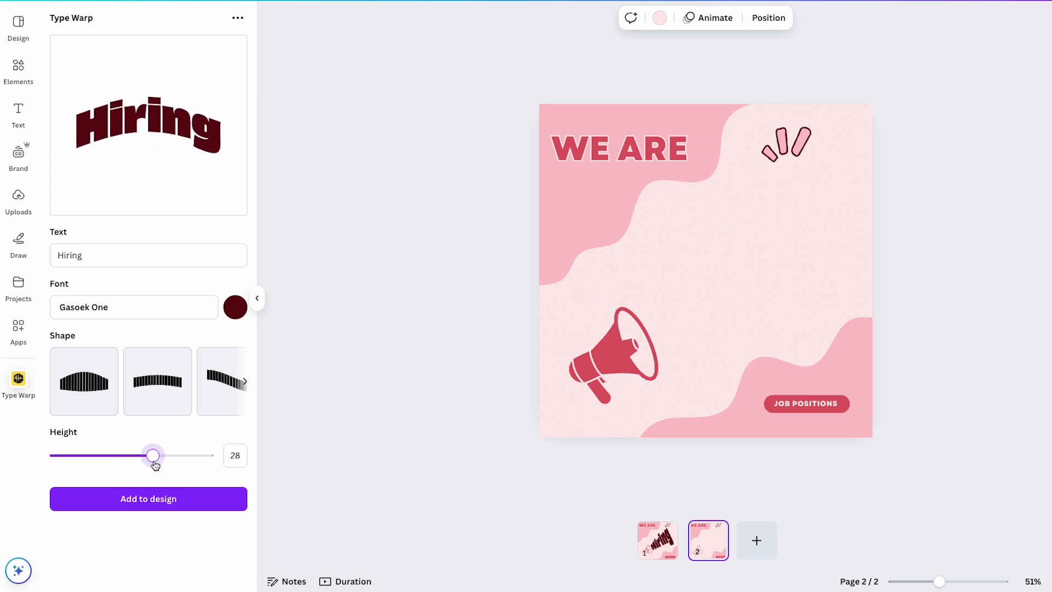
pyautogui.hscroll(2, 165, 398)
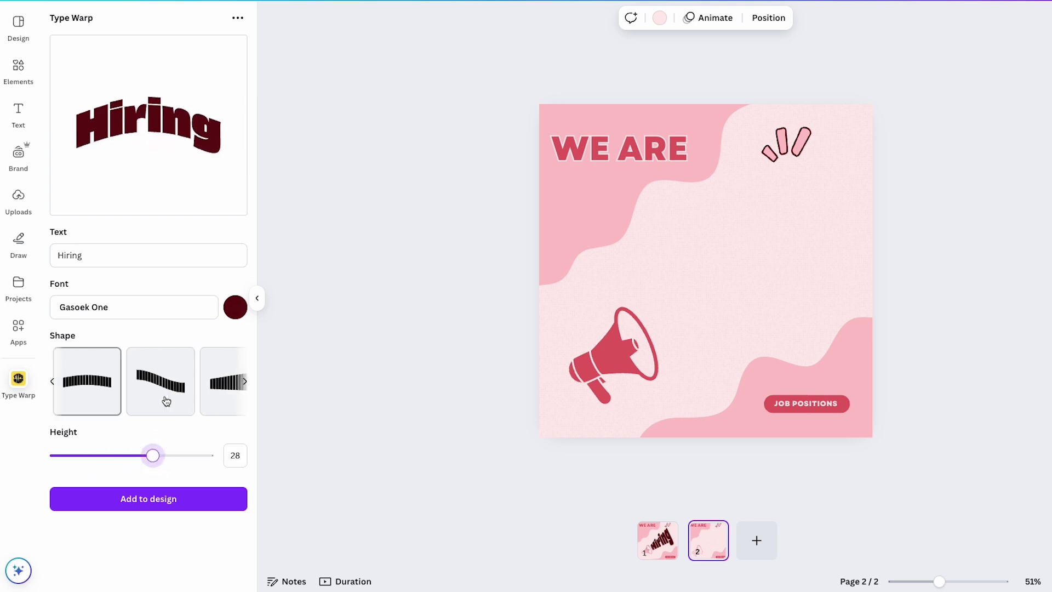
pyautogui.click(153, 398)
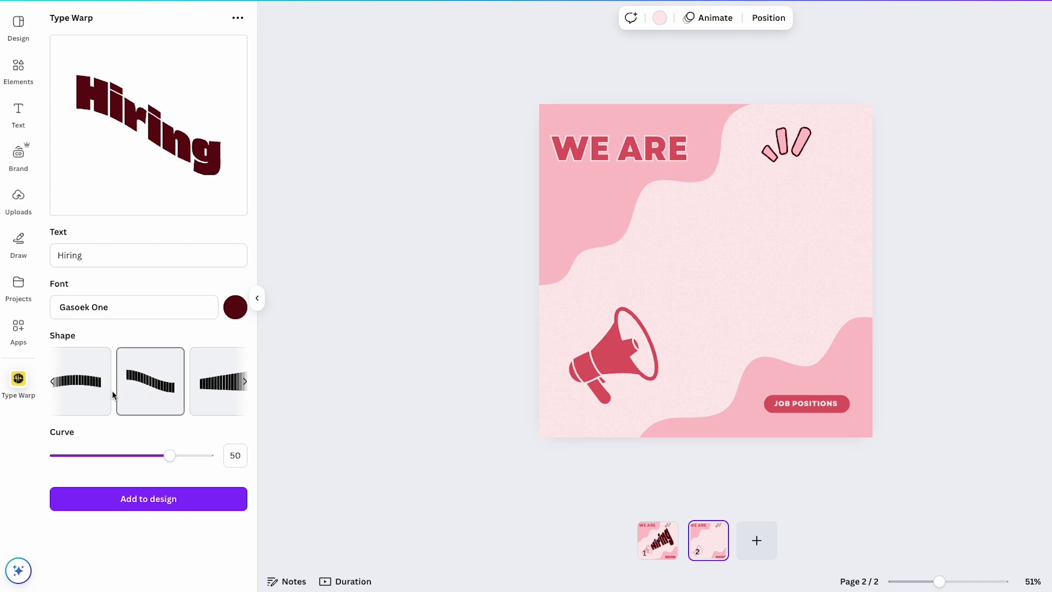
# Step: Apply the rising shape that grows taller at its end with a rise of 50, and add the warped text to the design
pyautogui.click(203, 396)
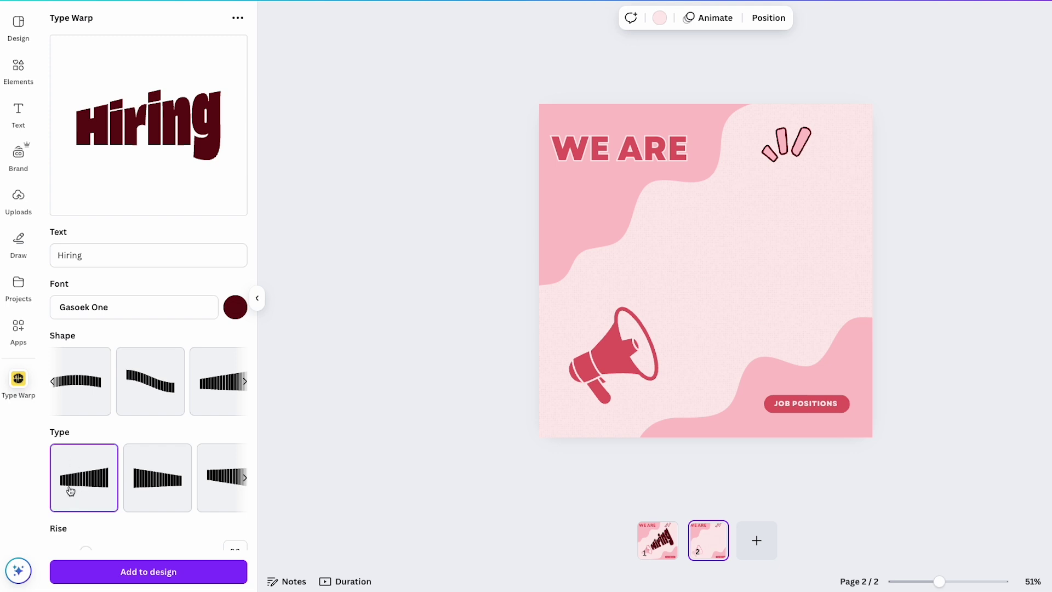
pyautogui.hscroll(3, 173, 492)
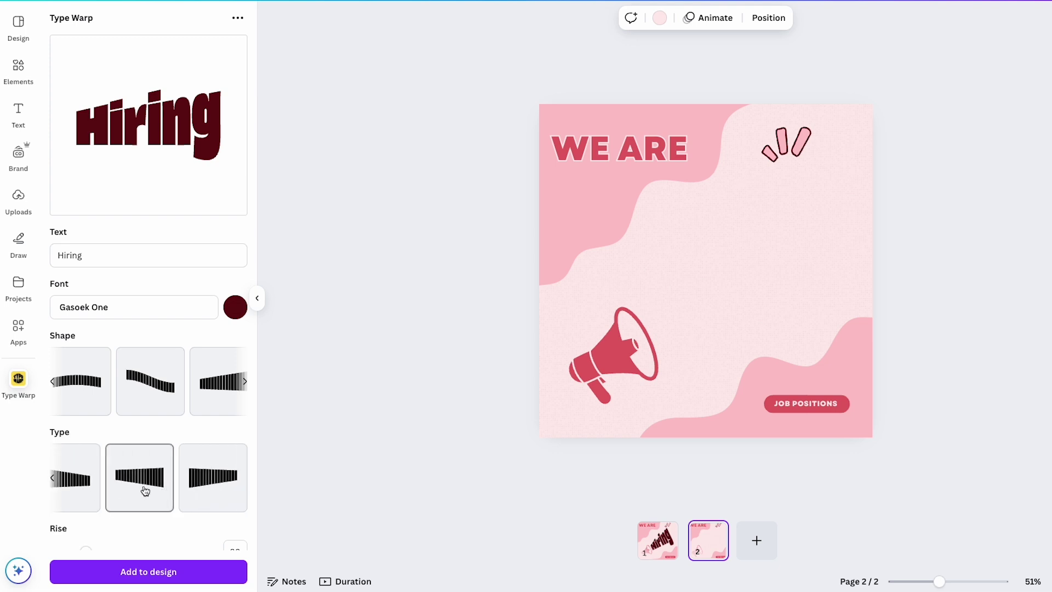
pyautogui.hscroll(-3, 192, 486)
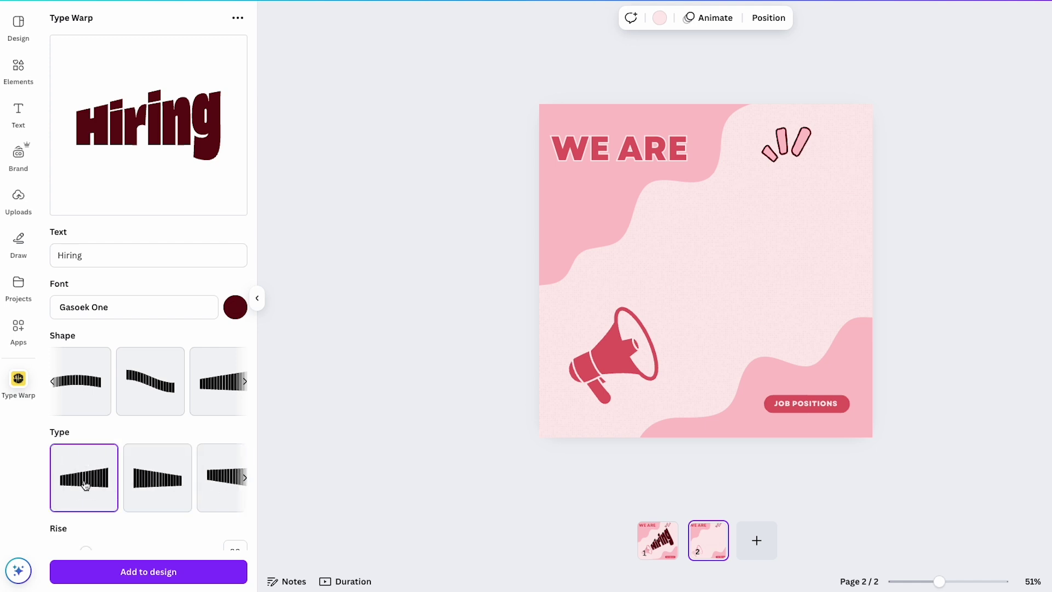
pyautogui.scroll(-1, 88, 493)
pyautogui.moveTo(87, 519); pyautogui.dragTo(133, 524)
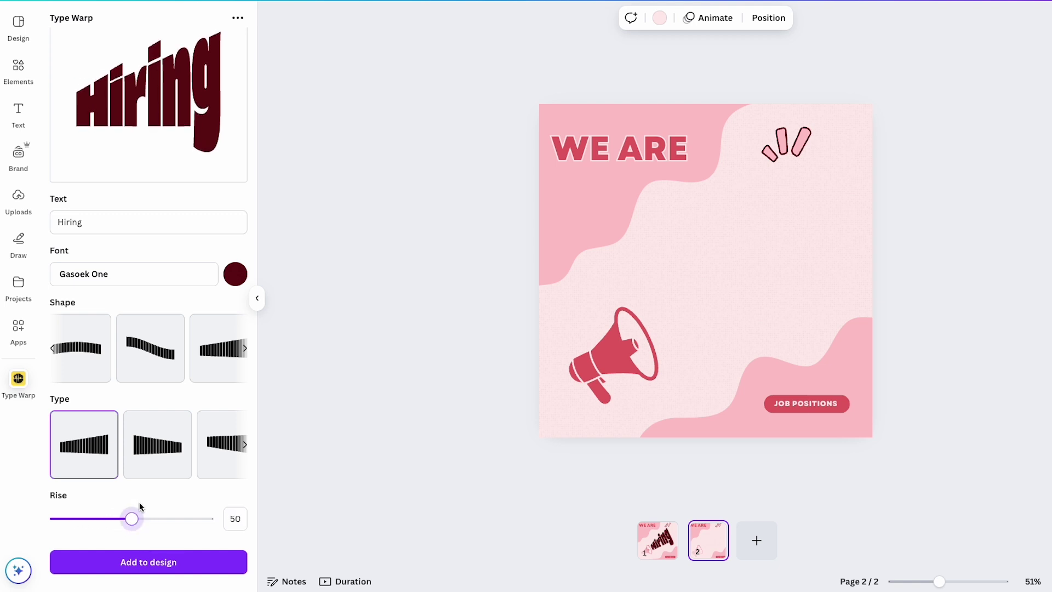
pyautogui.scroll(1, 140, 504)
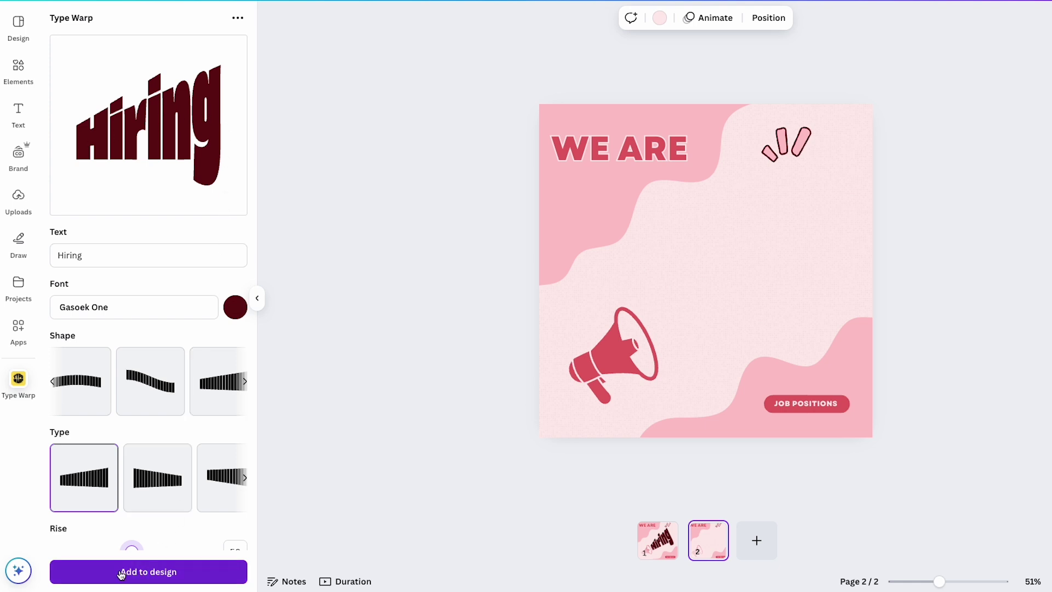
pyautogui.click(161, 572)
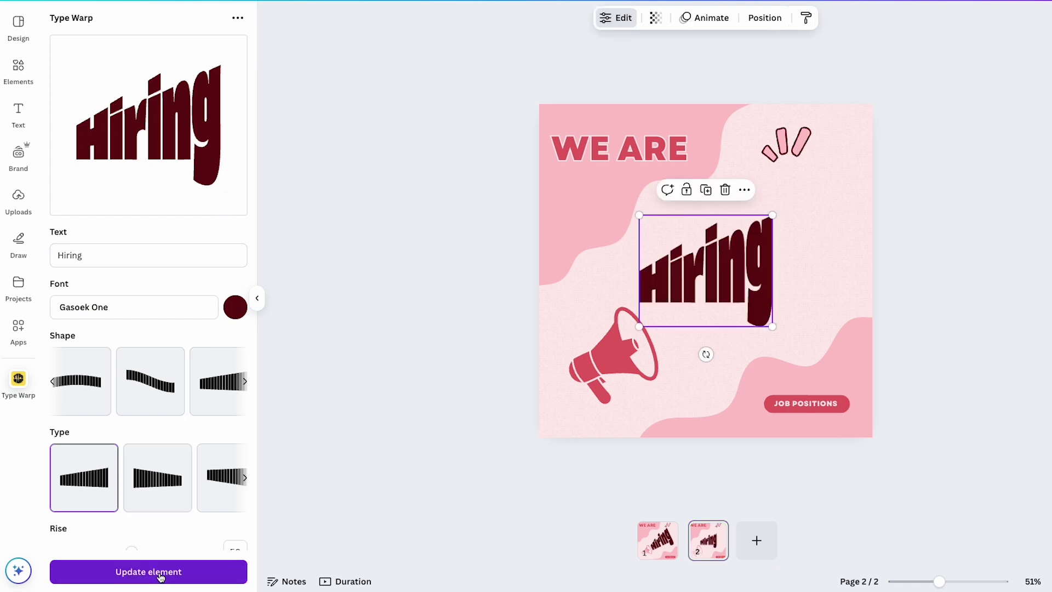
# Step: Tilt the Hiring text upward, enlarge it and place it so it bursts out of the megaphone's opening
pyautogui.moveTo(696, 289); pyautogui.dragTo(719, 302)
pyautogui.moveTo(728, 358); pyautogui.dragTo(763, 379)
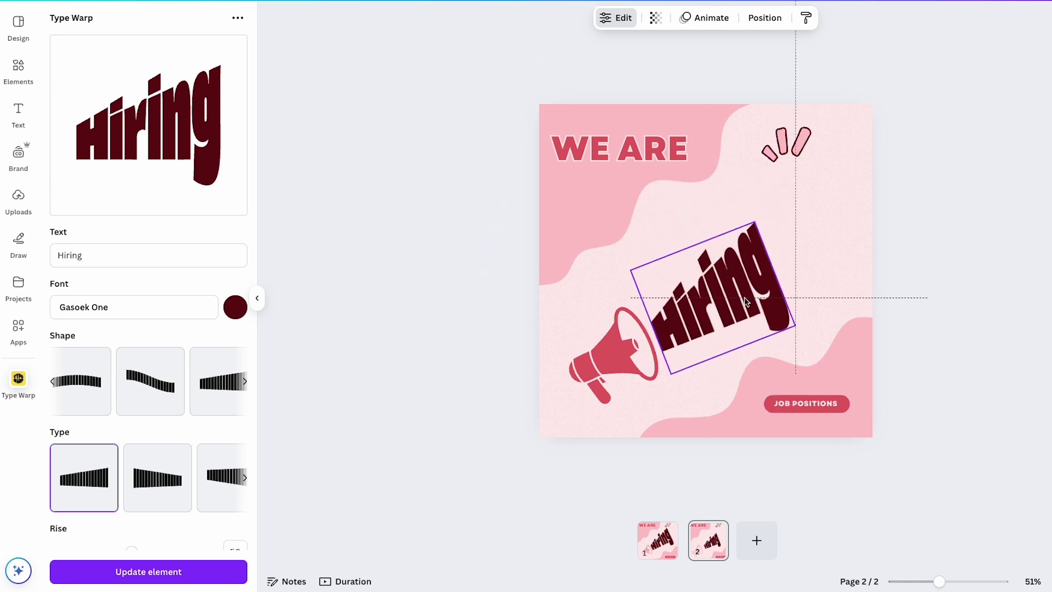
pyautogui.moveTo(755, 222); pyautogui.dragTo(796, 173)
pyautogui.moveTo(704, 301); pyautogui.dragTo(709, 306)
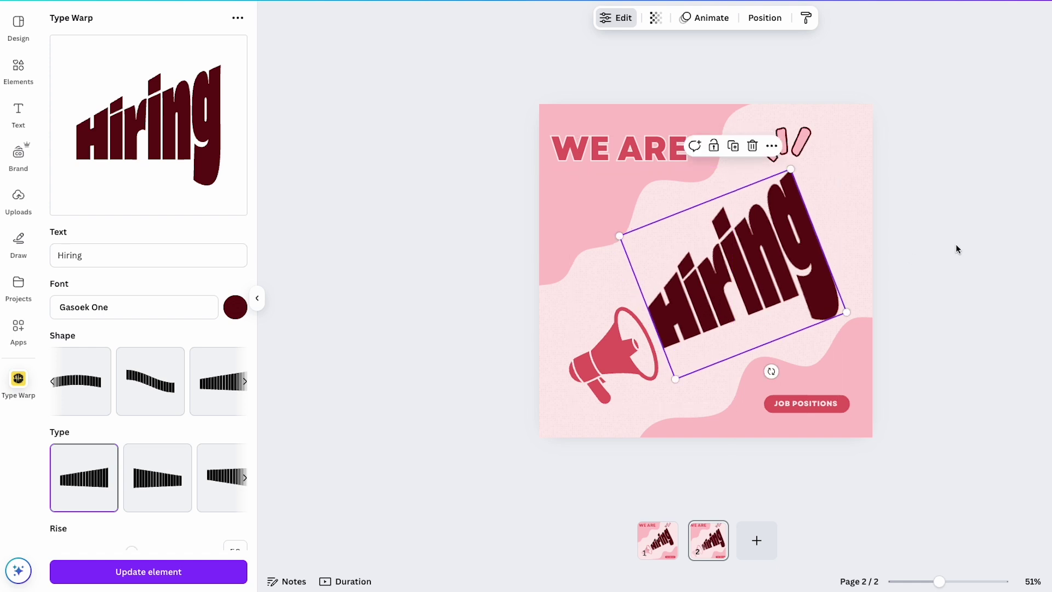
pyautogui.click(956, 249)
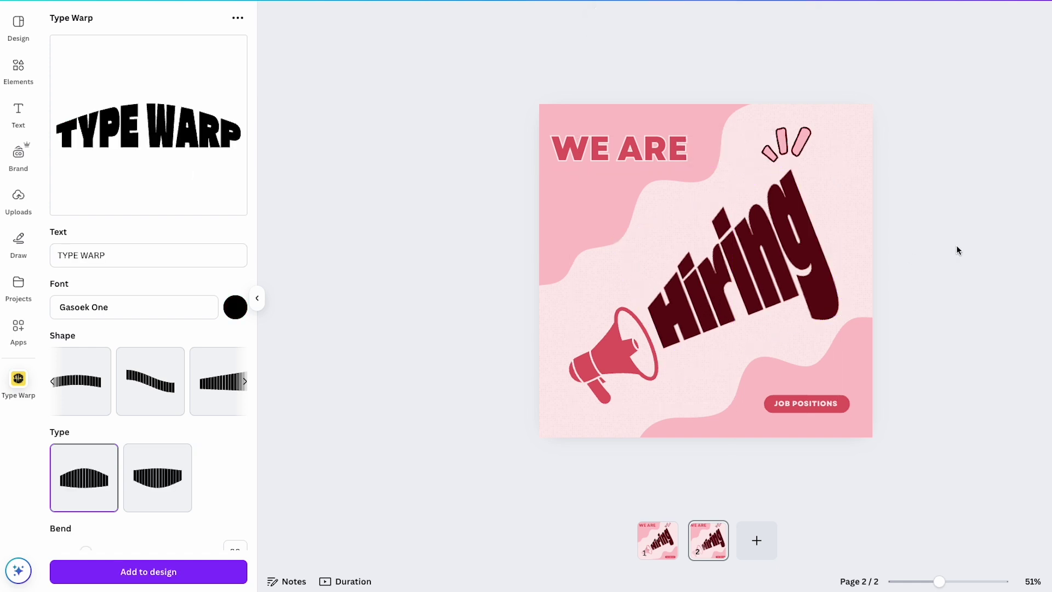
# Step: Recolour the placed Hiring text to a custom brighter crimson red and update the element in the design
pyautogui.click(769, 263)
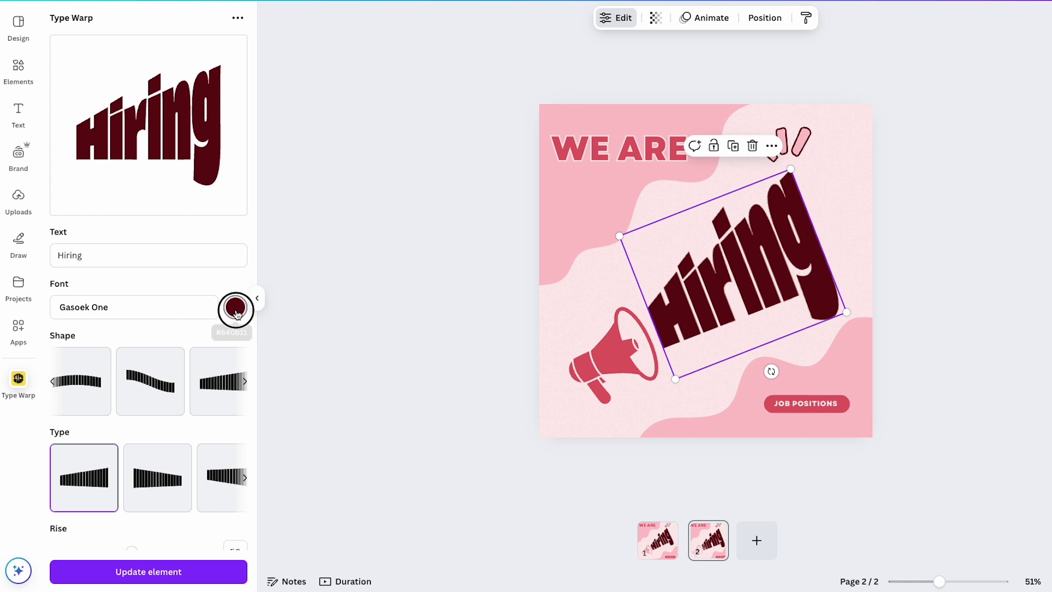
pyautogui.click(235, 309)
pyautogui.click(245, 371)
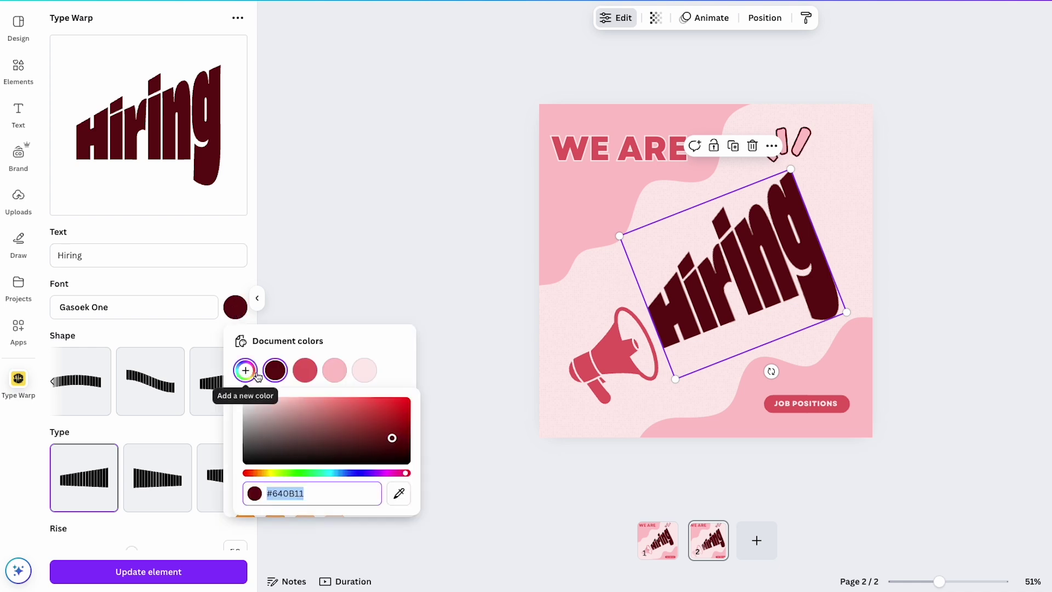
pyautogui.click(382, 433)
pyautogui.moveTo(383, 434); pyautogui.dragTo(367, 420)
pyautogui.click(169, 230)
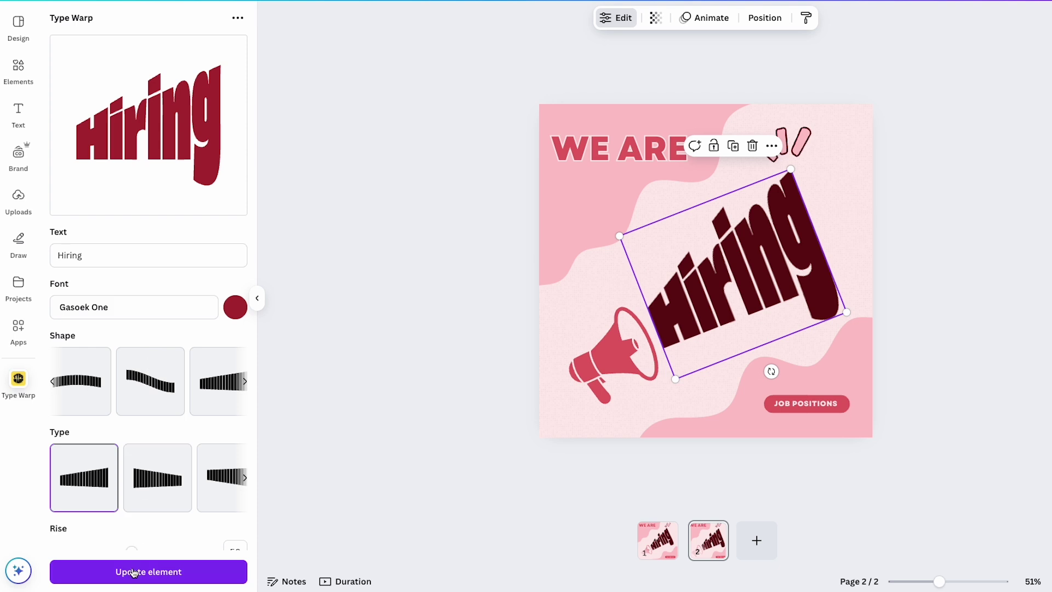
pyautogui.click(162, 572)
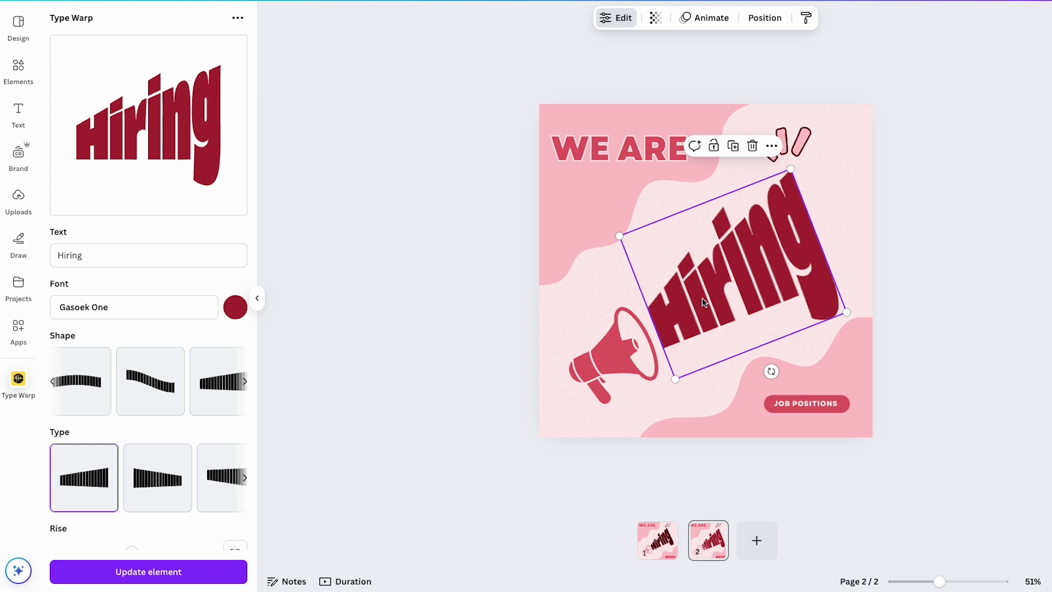
pyautogui.click(943, 292)
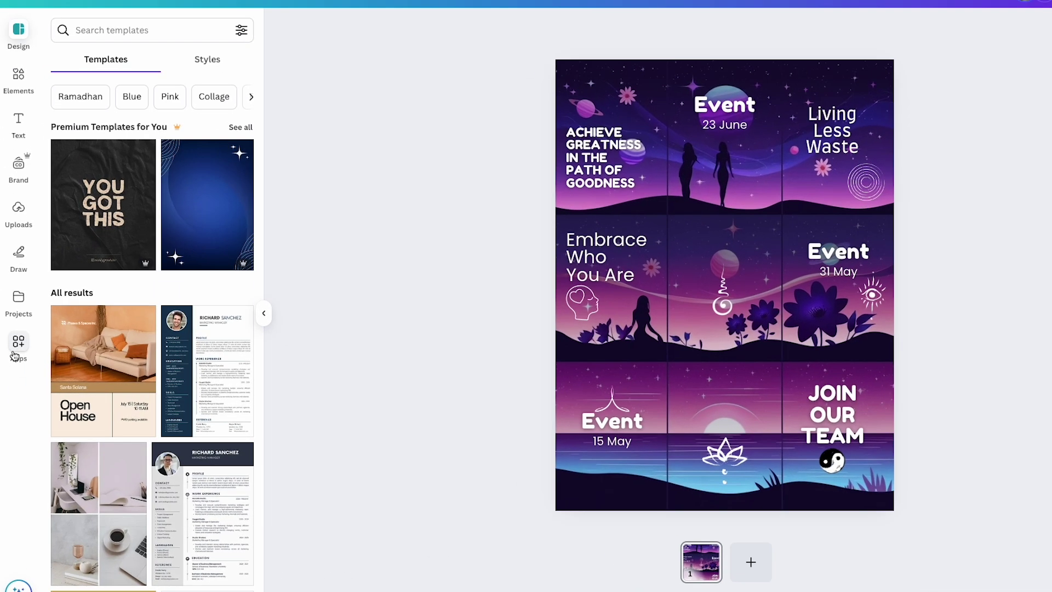
# Step: In the nine-tile purple event design, search the apps for "image splitter" and open Image Splitter
pyautogui.click(20, 350)
pyautogui.click(109, 71)
pyautogui.write('image splitter')
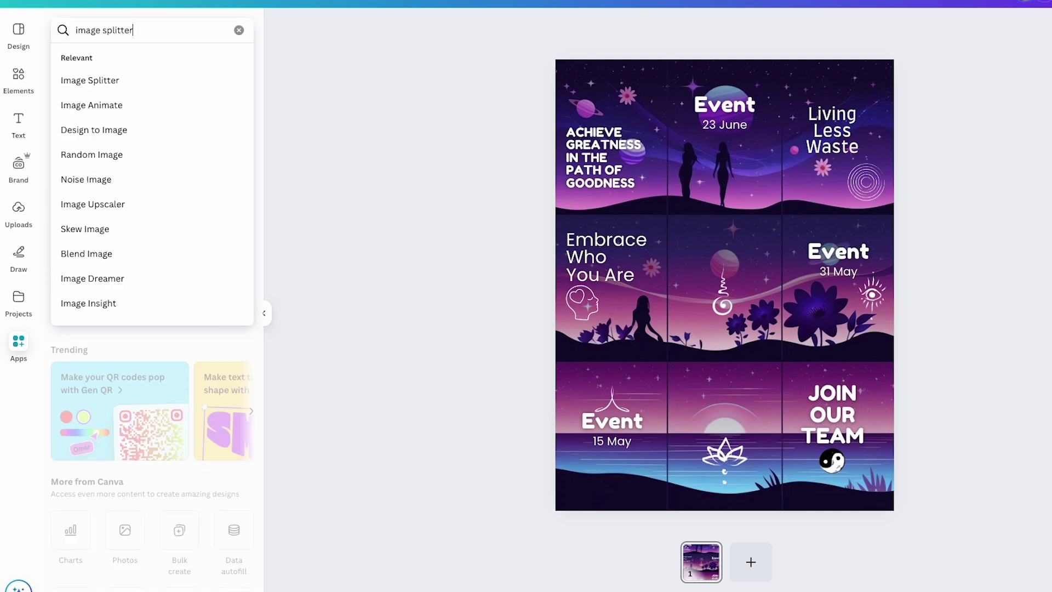
pyautogui.press('Return')
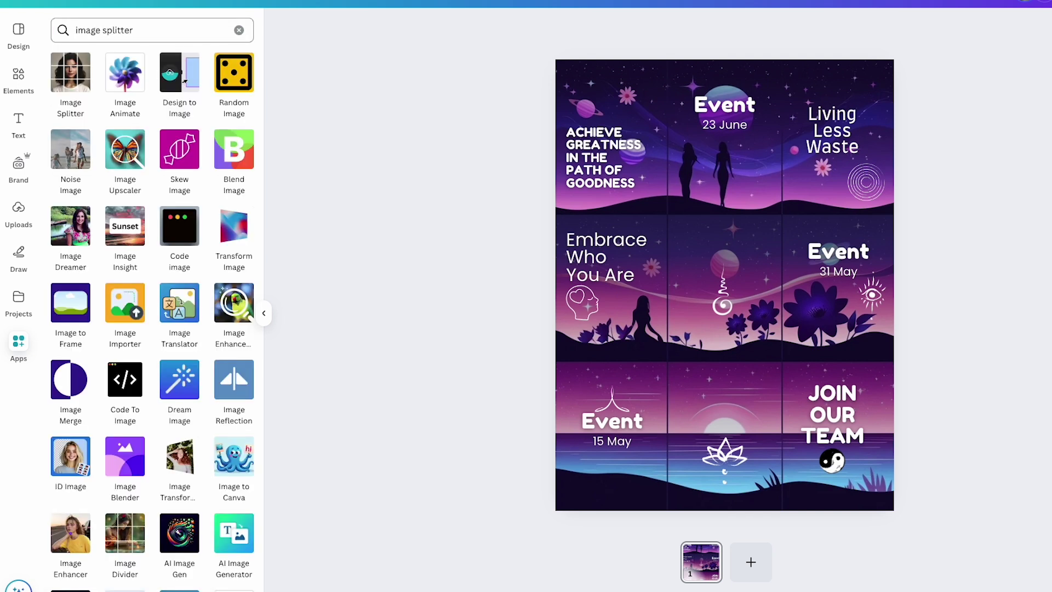
pyautogui.click(70, 81)
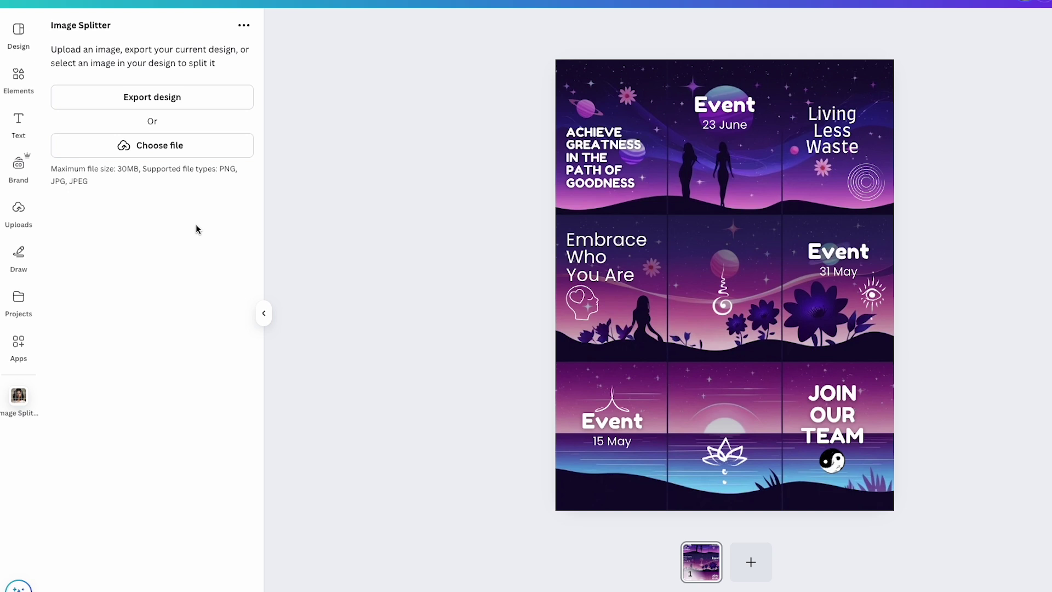
# Step: Export the current design as a JPG into Image Splitter and split it into 3 rows and 3 columns
pyautogui.click(159, 103)
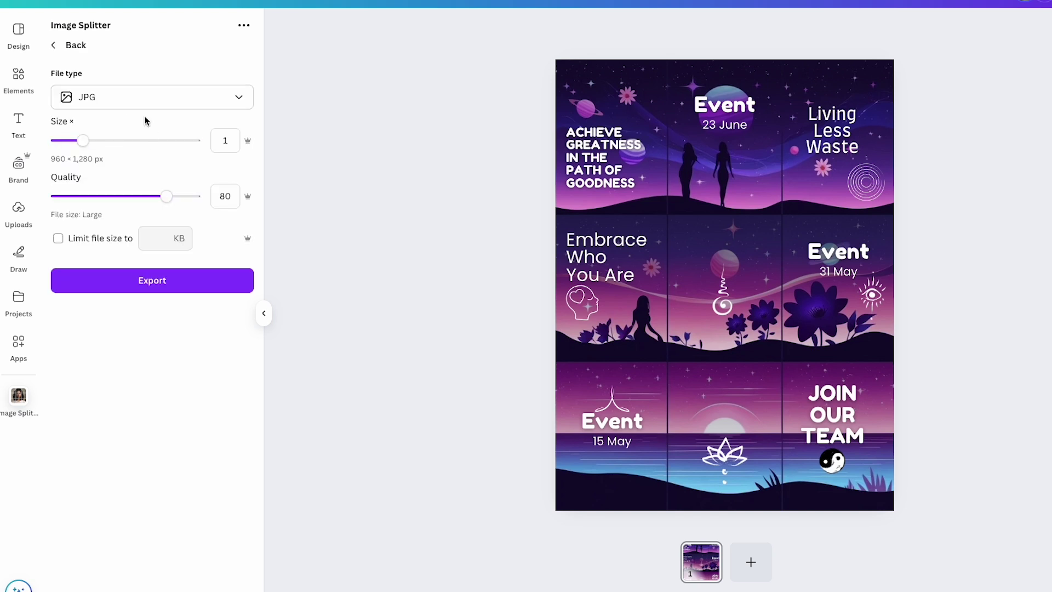
pyautogui.click(126, 282)
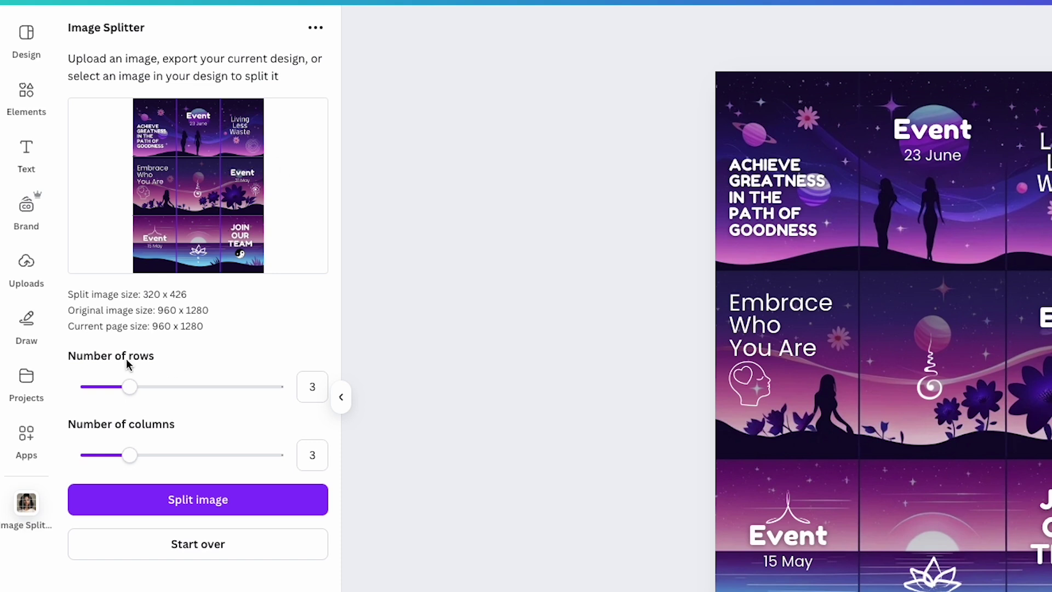
pyautogui.moveTo(129, 393)
pyautogui.mouseDown()
pyautogui.moveTo(165, 392)
pyautogui.moveTo(132, 391)
pyautogui.mouseUp()
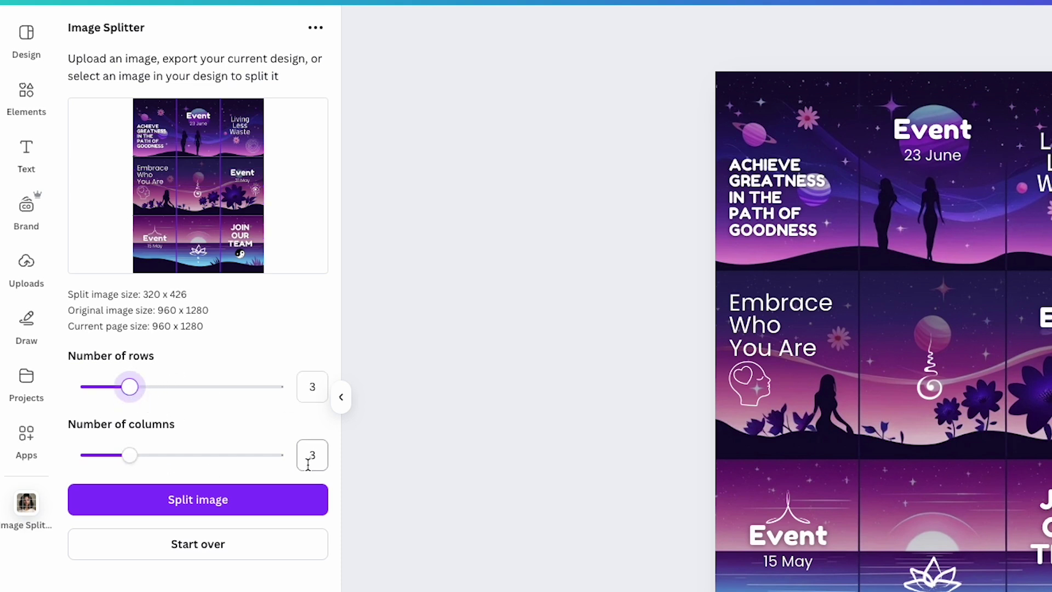
pyautogui.click(203, 499)
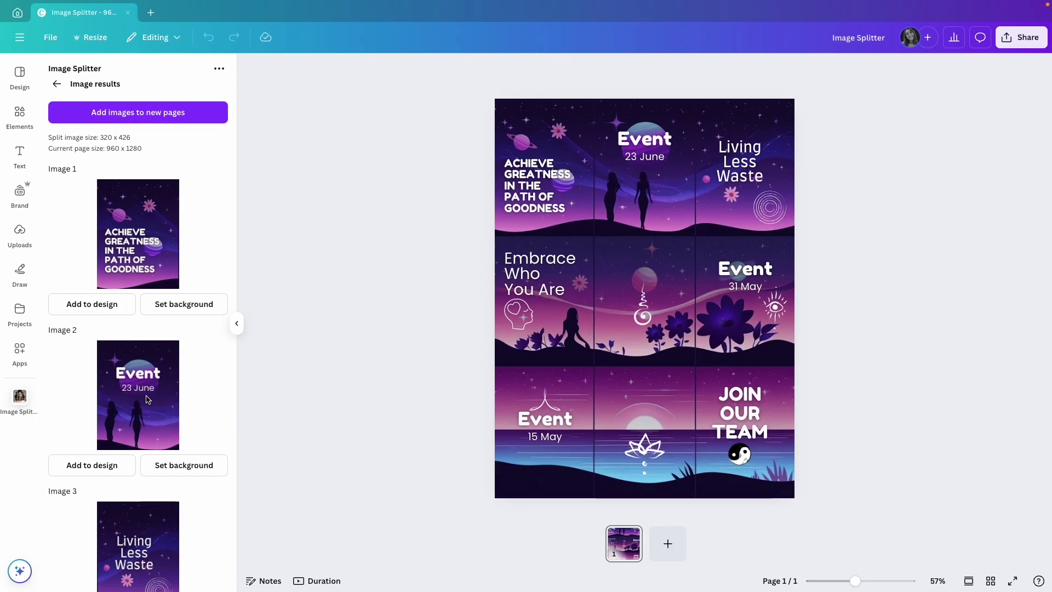
# Step: Review the split images and add all of them to new pages of the design
pyautogui.scroll(1, 147, 399)
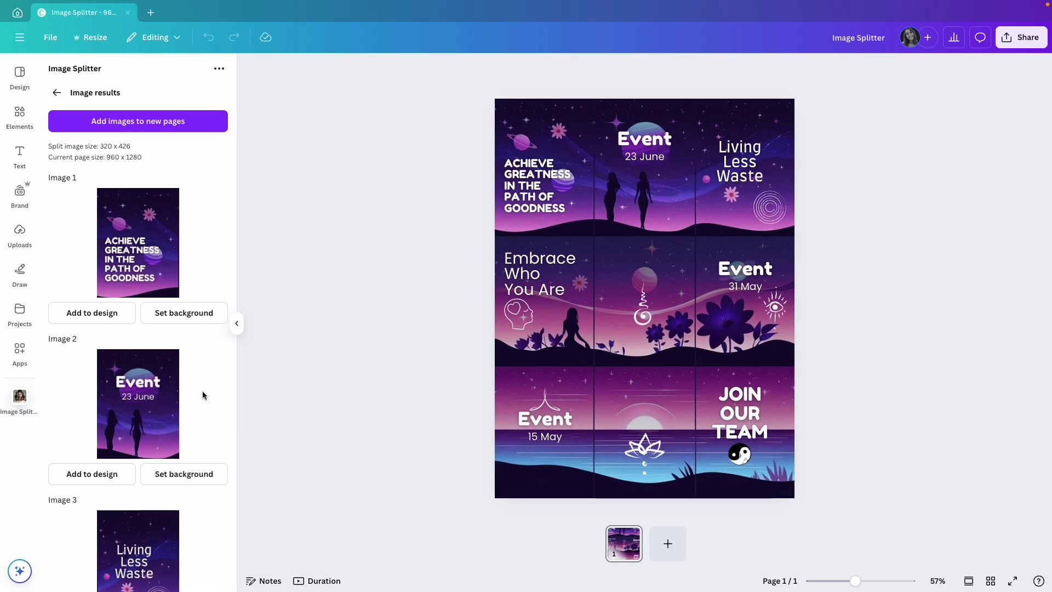
pyautogui.scroll(-6, 202, 390)
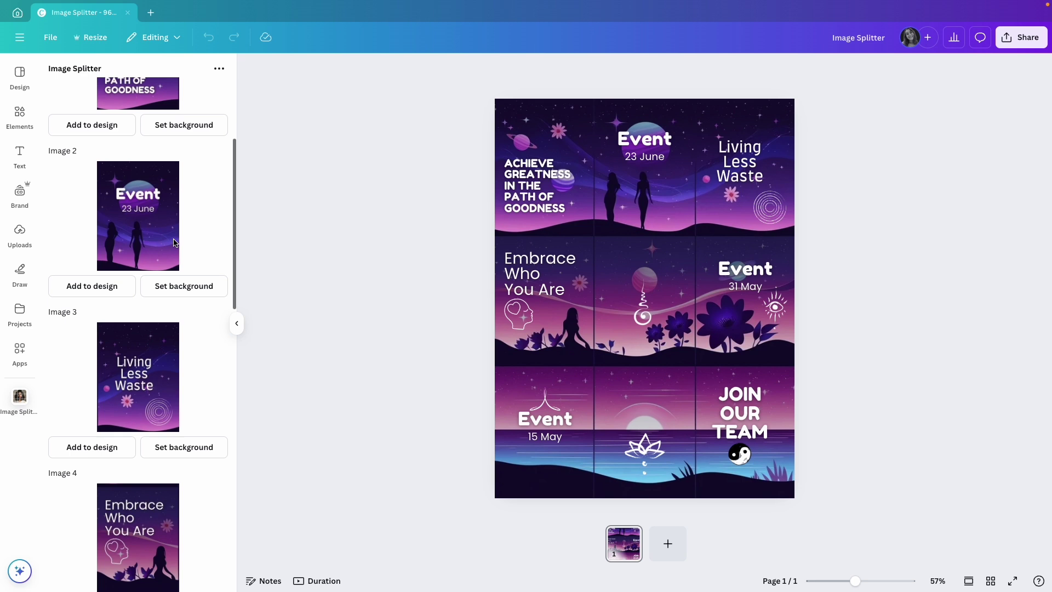
pyautogui.scroll(-6, 173, 243)
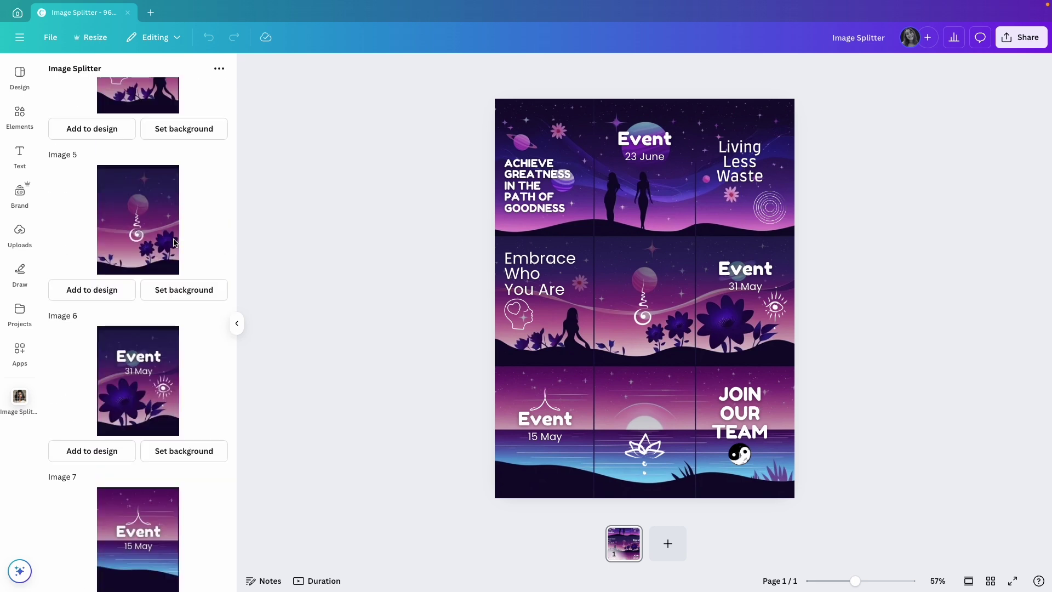
pyautogui.scroll(-3, 174, 242)
pyautogui.scroll(14, 172, 242)
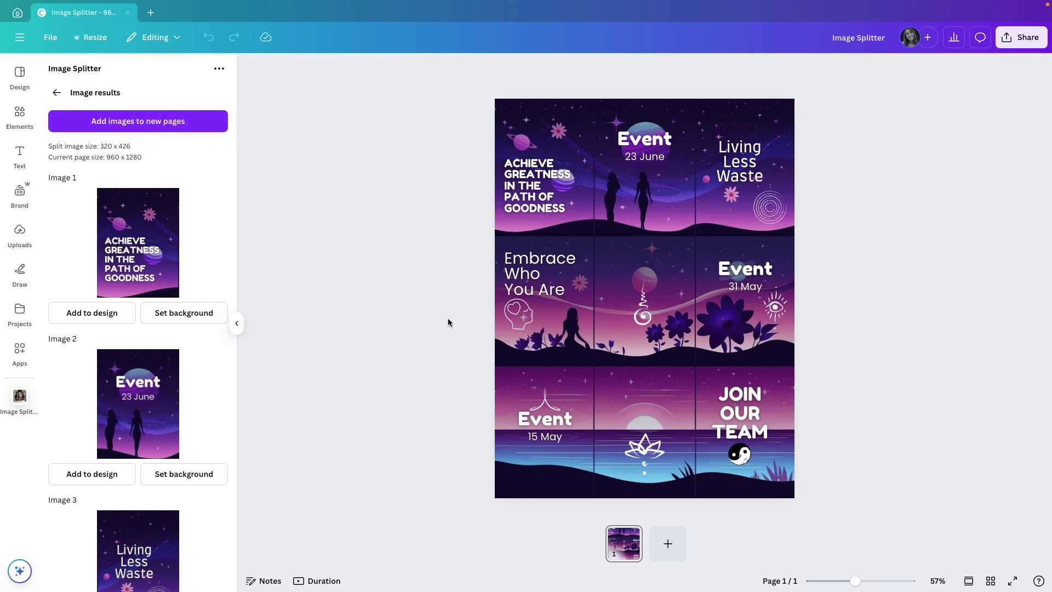
pyautogui.click(141, 122)
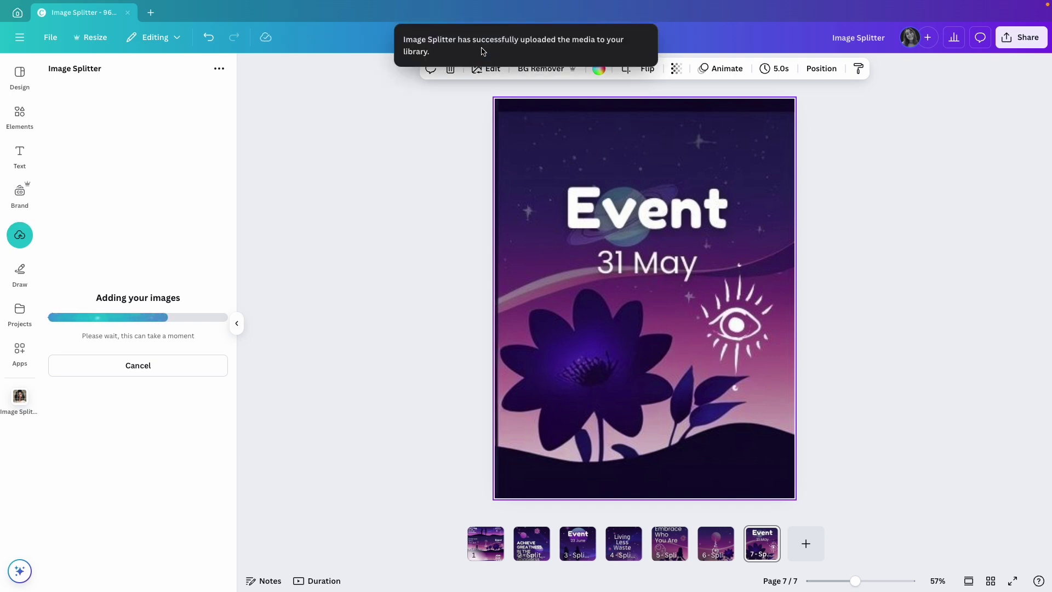
# Step: Open the uploaded images and view the file options, including download, for the "Embrace Who You Are" split image
pyautogui.click(22, 234)
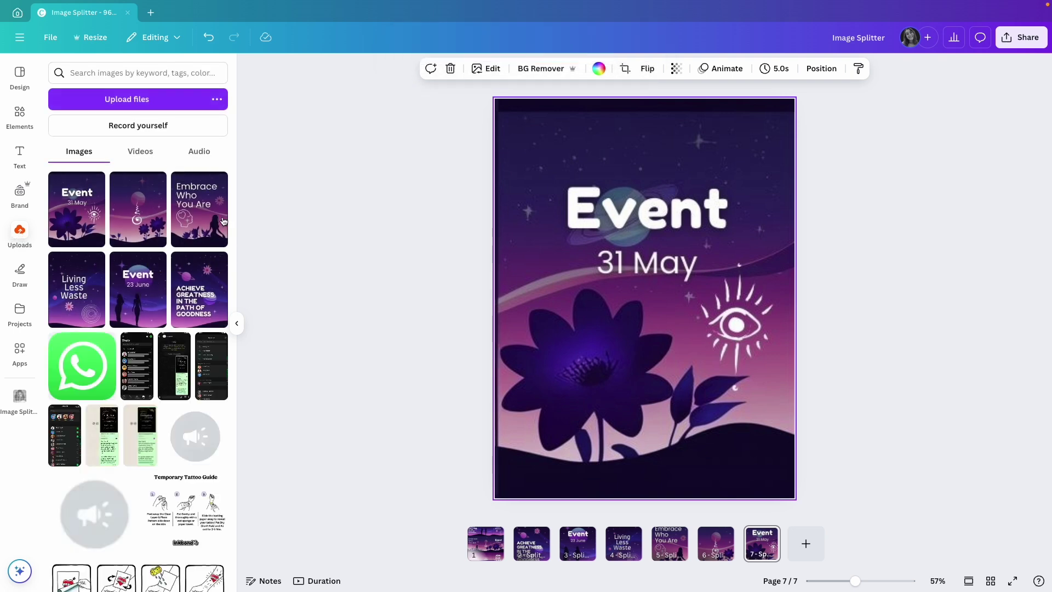
pyautogui.click(216, 183)
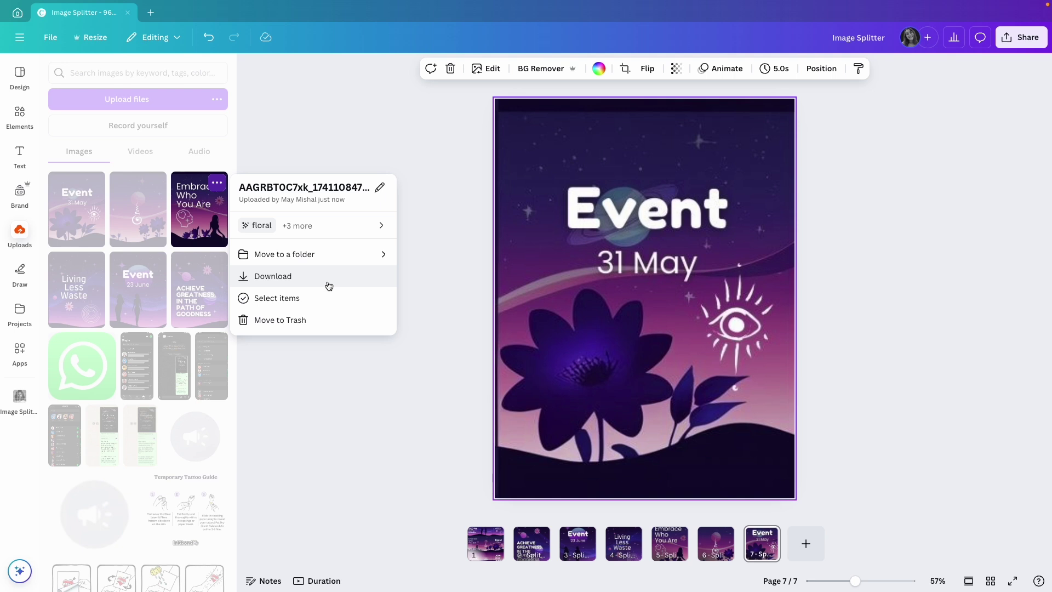
pyautogui.click(381, 158)
pyautogui.click(381, 157)
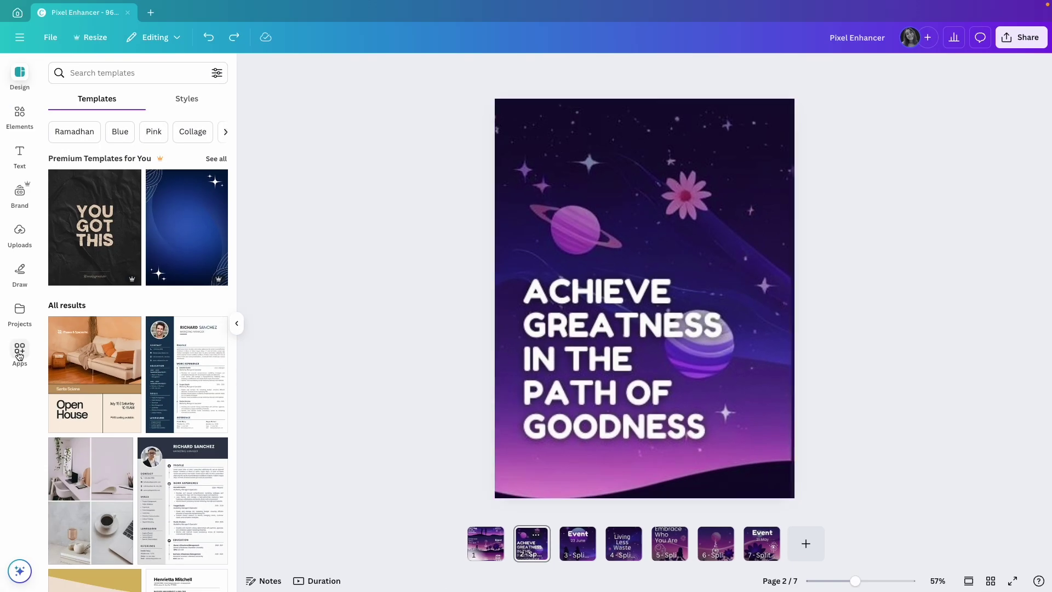
# Step: In the Pixel Enhancer design, search the apps for "pixel enhancer" and open Pixel Enhancer
pyautogui.click(19, 350)
pyautogui.write('pixel enhancer')
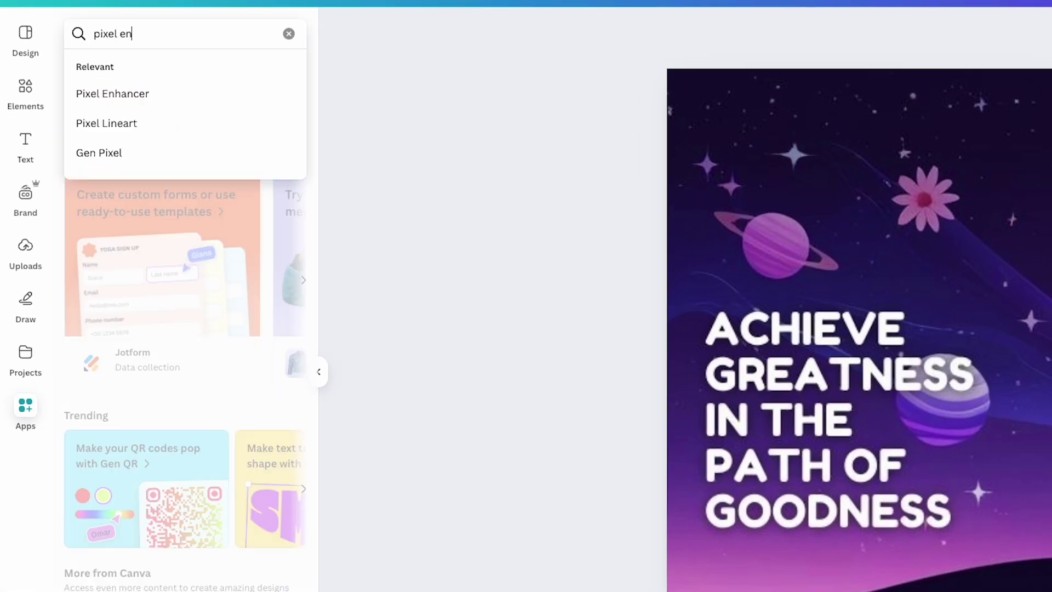
pyautogui.press('Return')
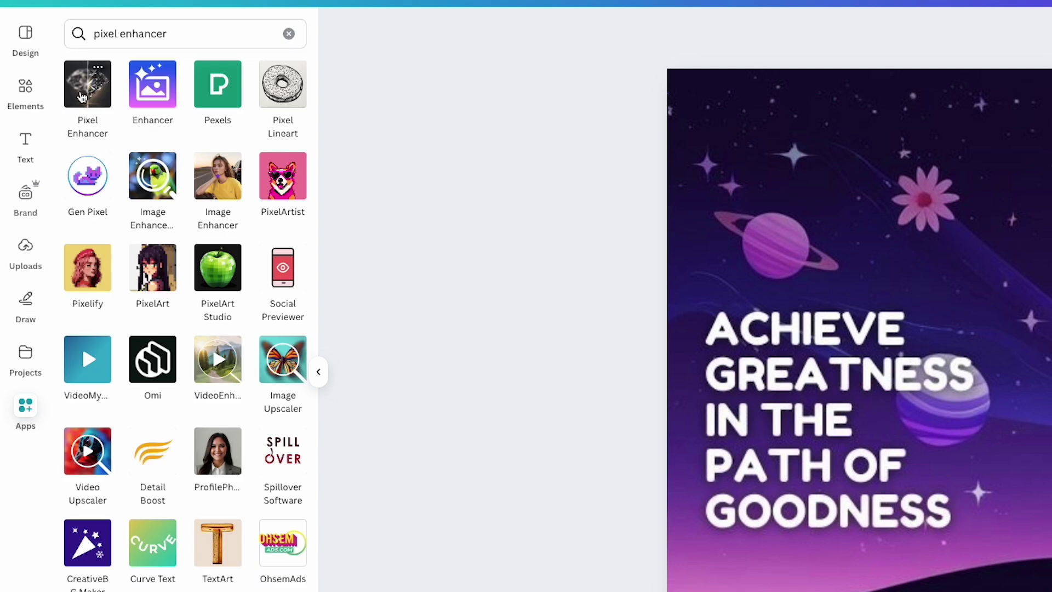
pyautogui.click(82, 97)
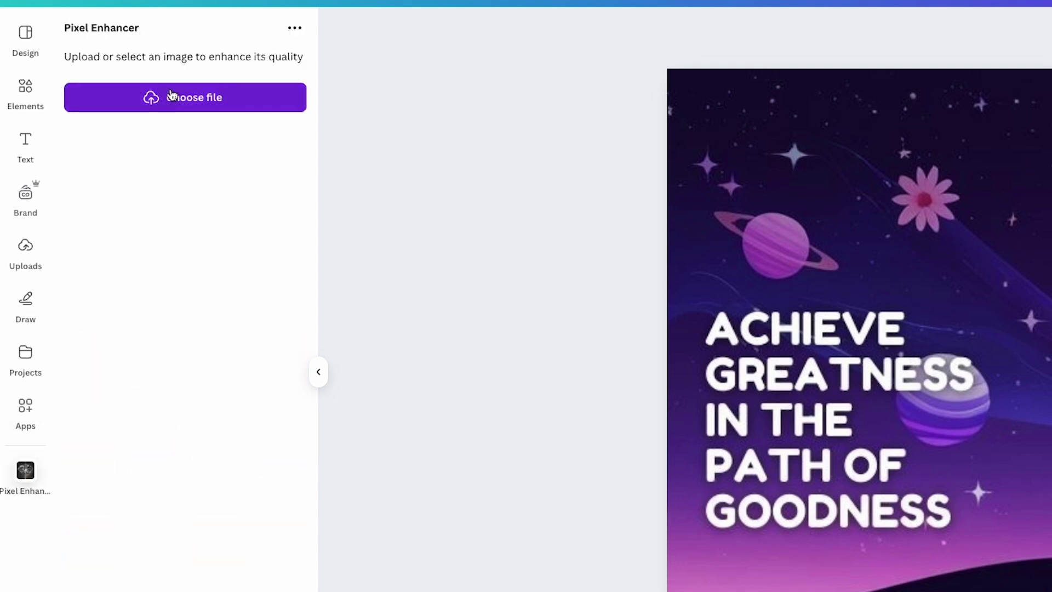
# Step: Enhance the "Achieve Greatness in the Path of Goodness" image on page 2 and replace the original with the enhanced version
pyautogui.click(824, 162)
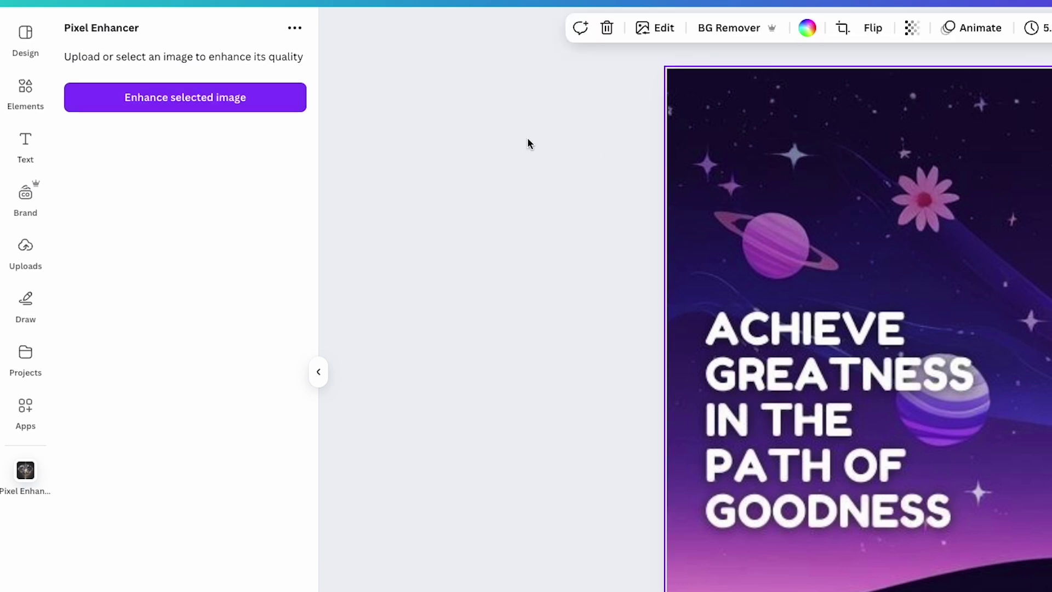
pyautogui.click(202, 98)
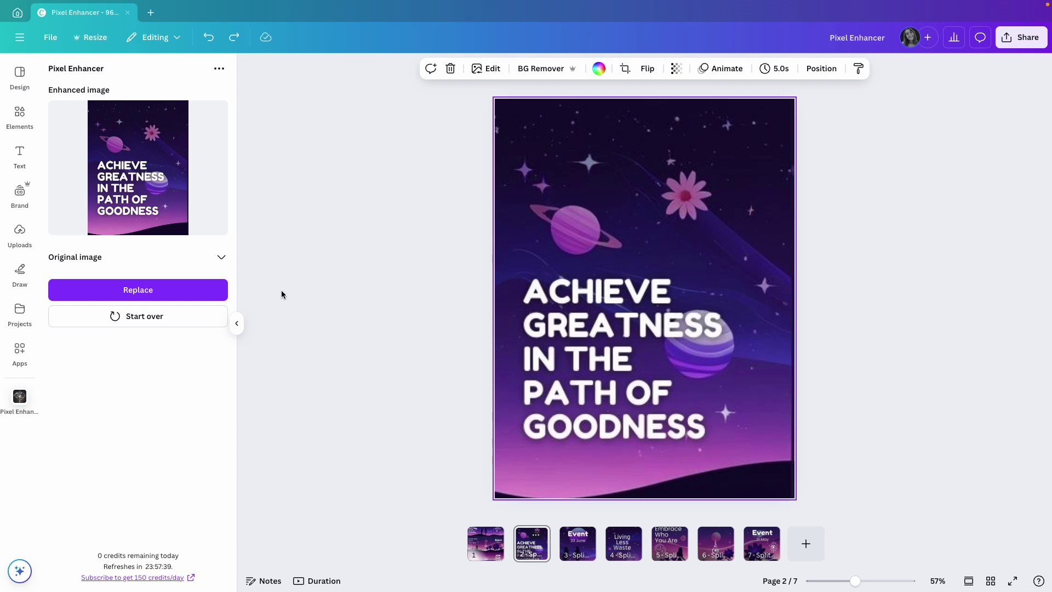
pyautogui.click(159, 292)
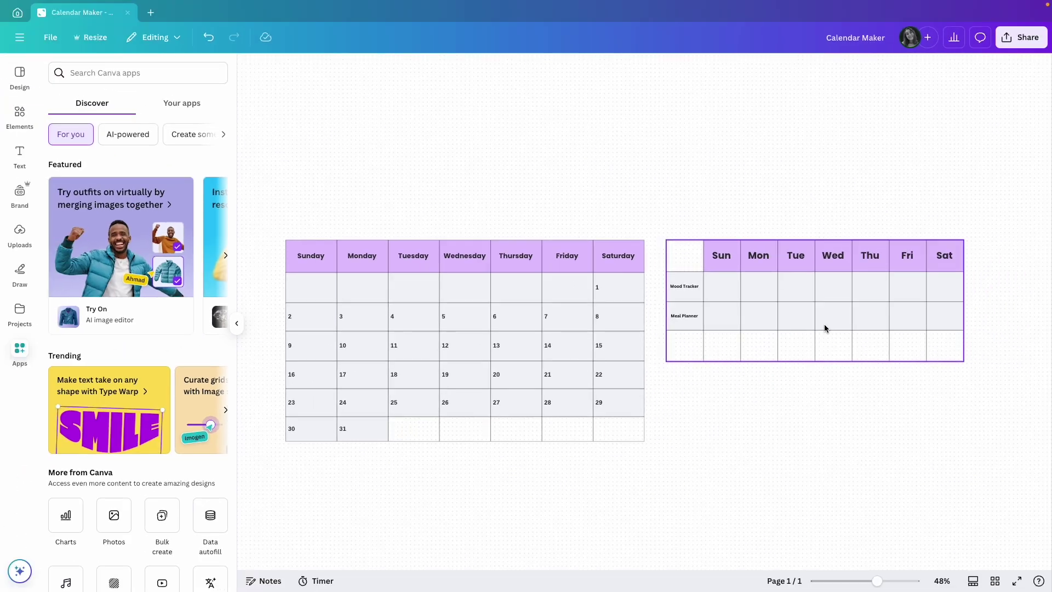
# Step: In the Calendar Maker whiteboard, search the apps for Calendar Maker and open it
pyautogui.click(131, 73)
pyautogui.write('calendar')
pyautogui.click(68, 116)
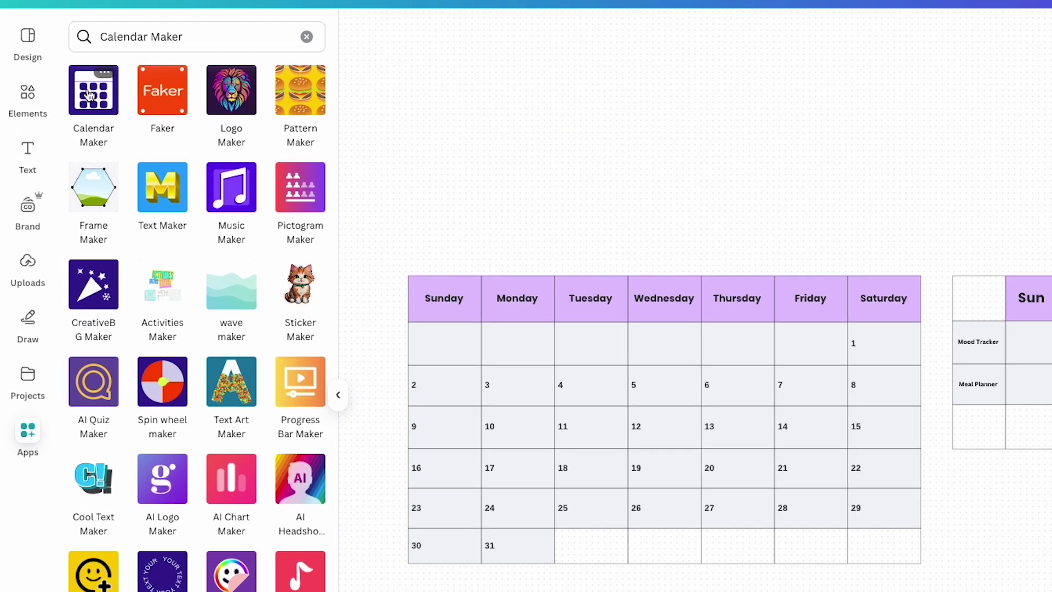
pyautogui.click(91, 104)
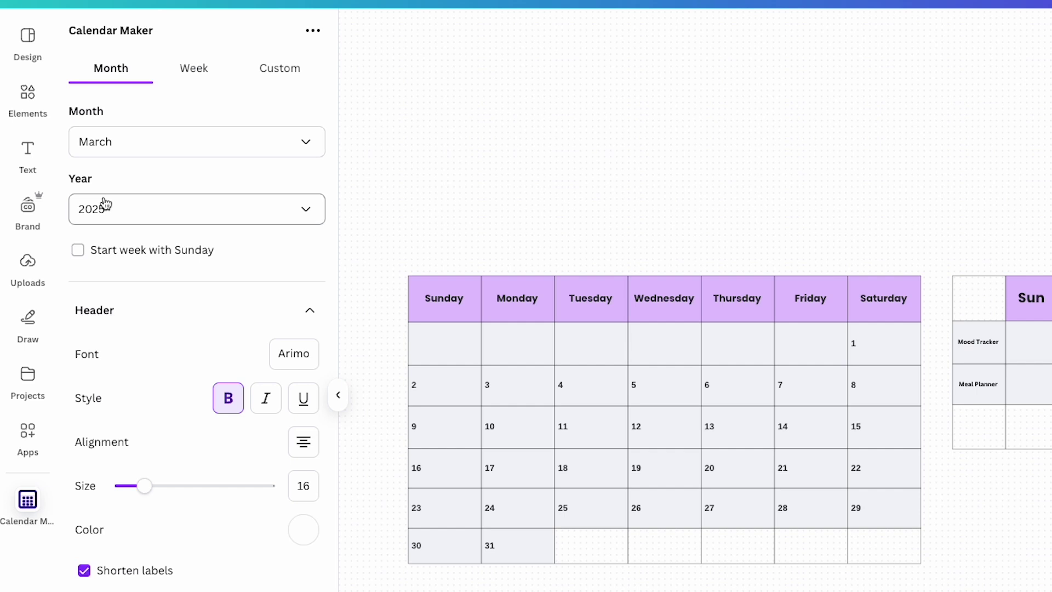
# Step: Review Calendar Maker's Week, Custom and Month layouts, including the month choices and the Sunday week-start option
pyautogui.click(189, 71)
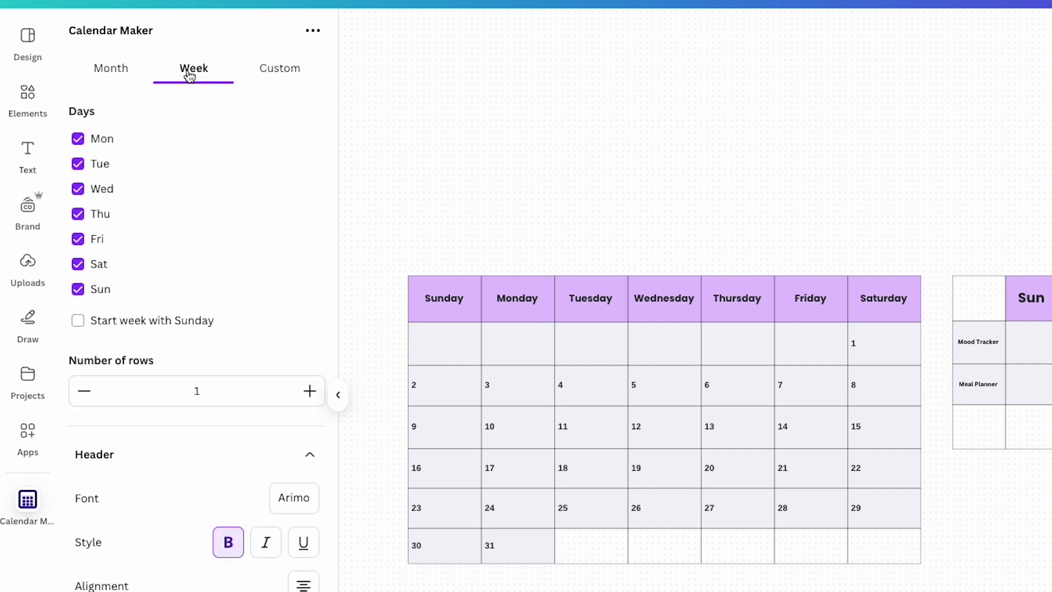
pyautogui.click(279, 71)
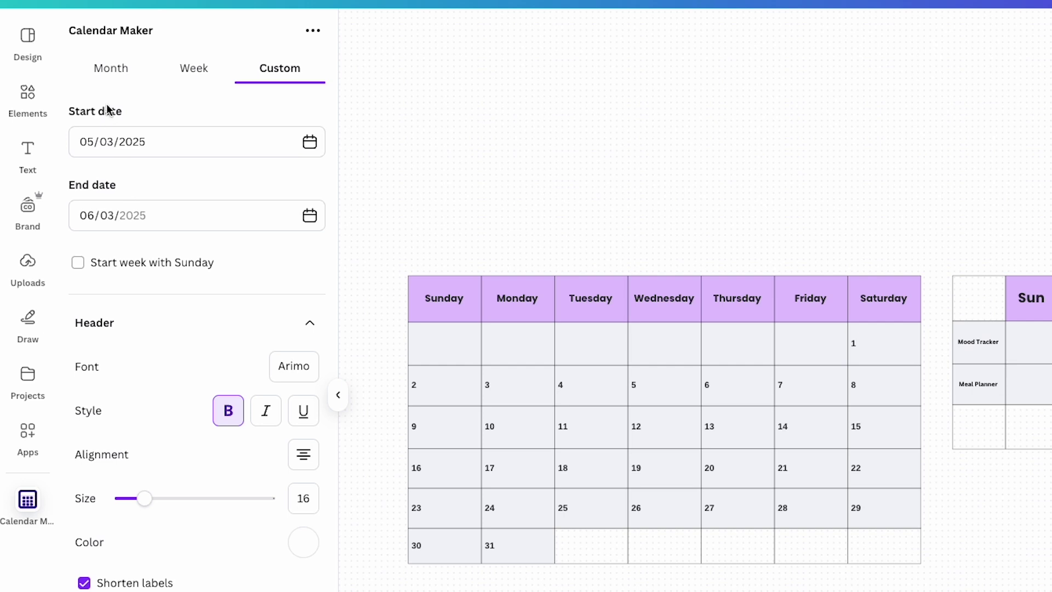
pyautogui.click(105, 75)
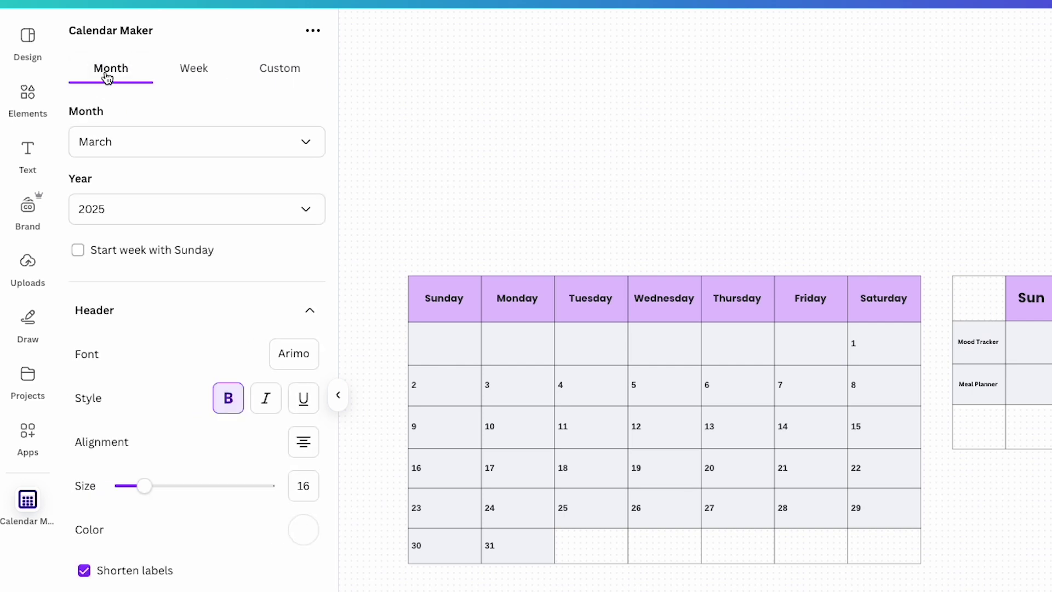
pyautogui.click(163, 145)
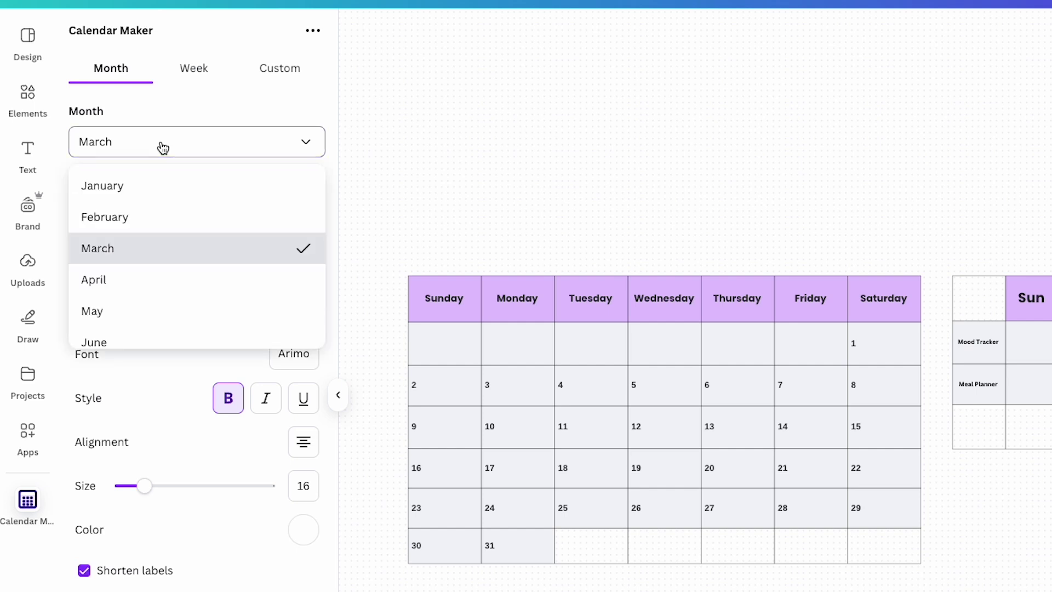
pyautogui.click(162, 146)
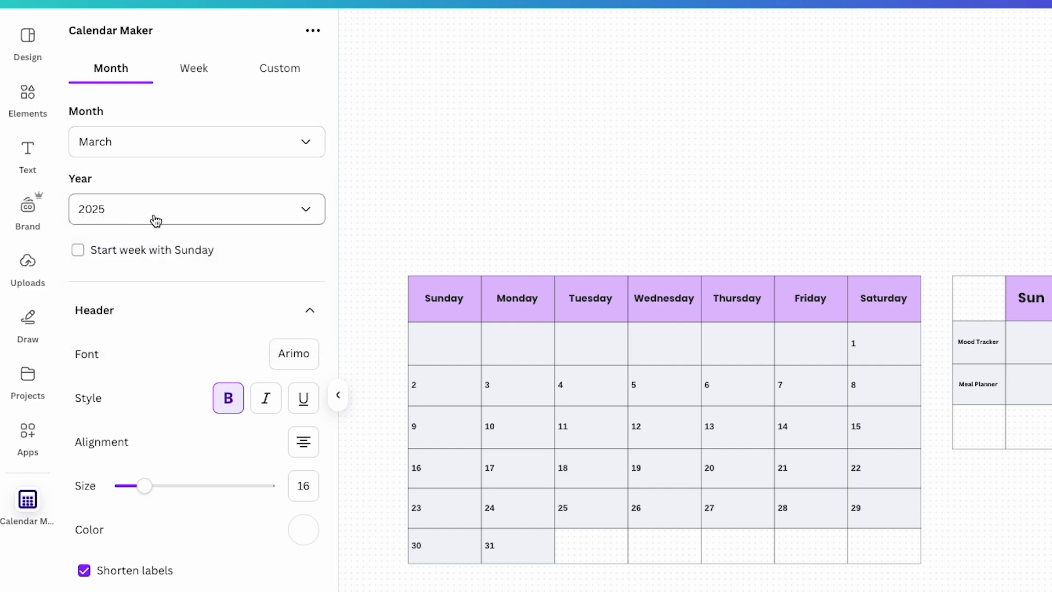
pyautogui.click(141, 256)
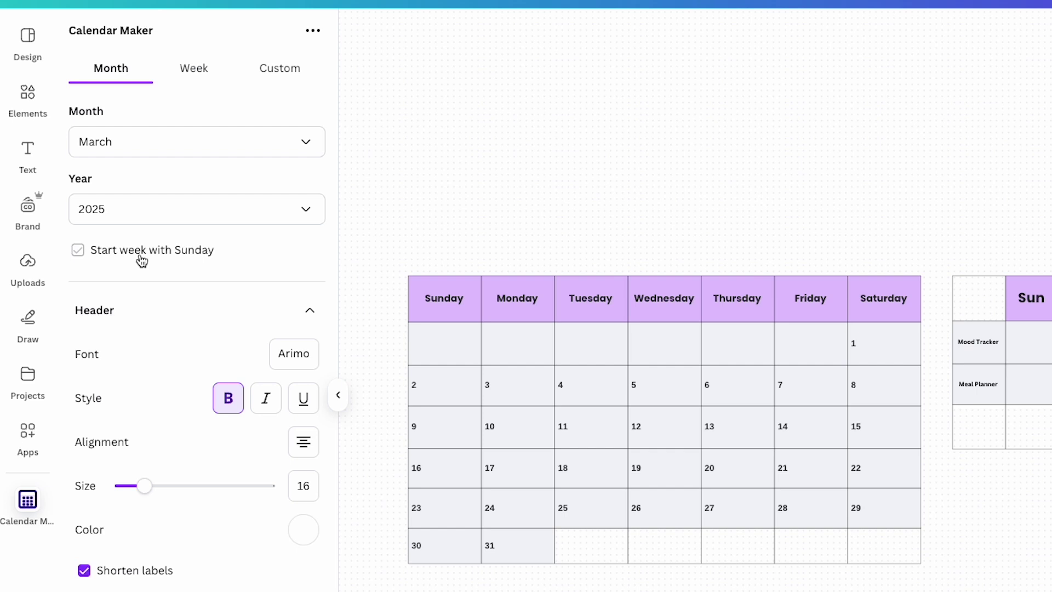
# Step: Set the calendar's header text to size 32 in black and turn off shortened labels
pyautogui.scroll(-2, 228, 263)
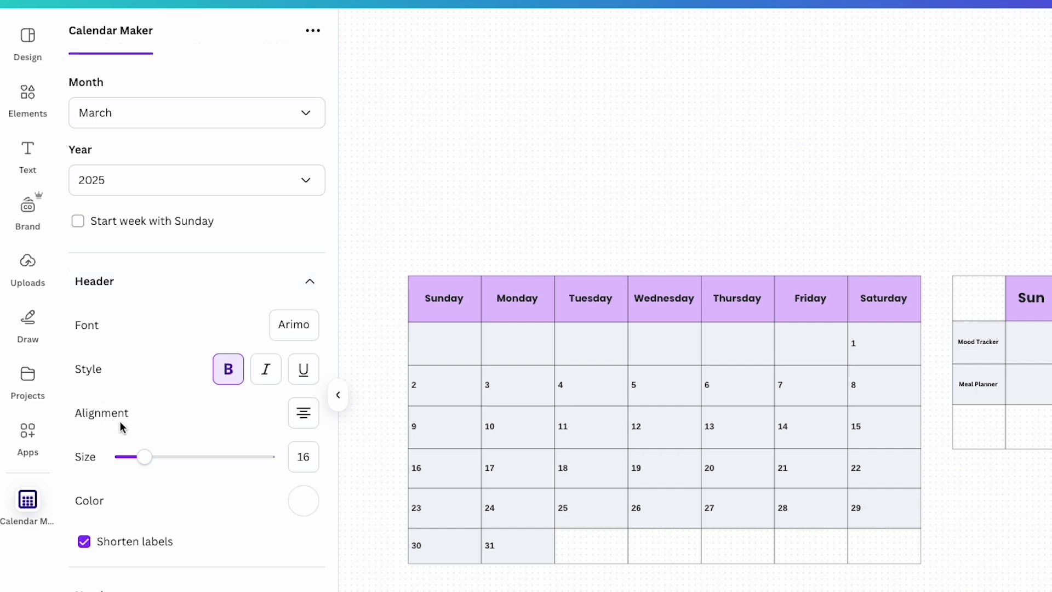
pyautogui.click(303, 456)
pyautogui.write('32')
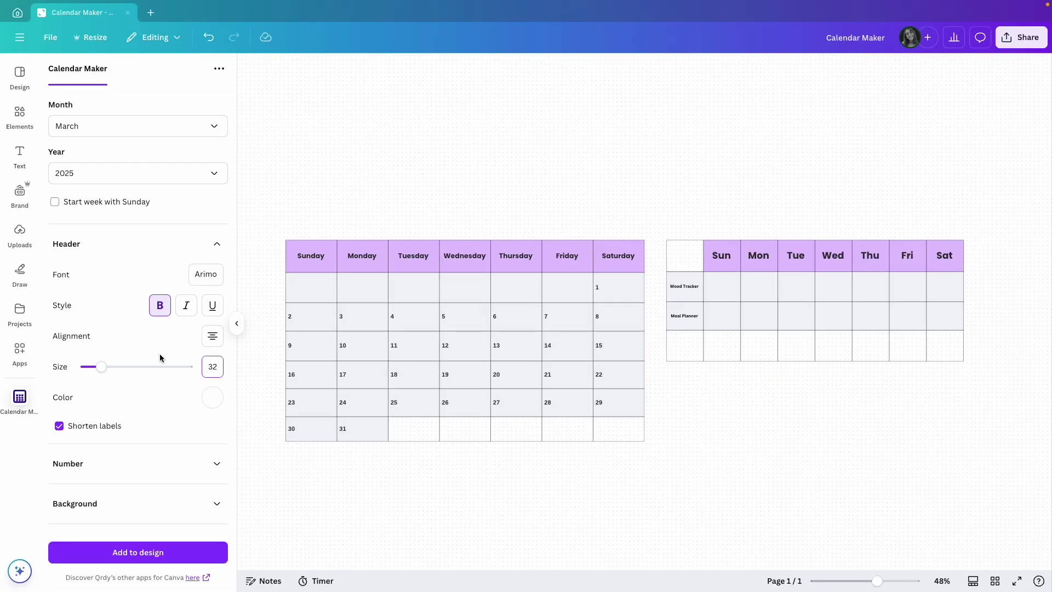
pyautogui.click(214, 401)
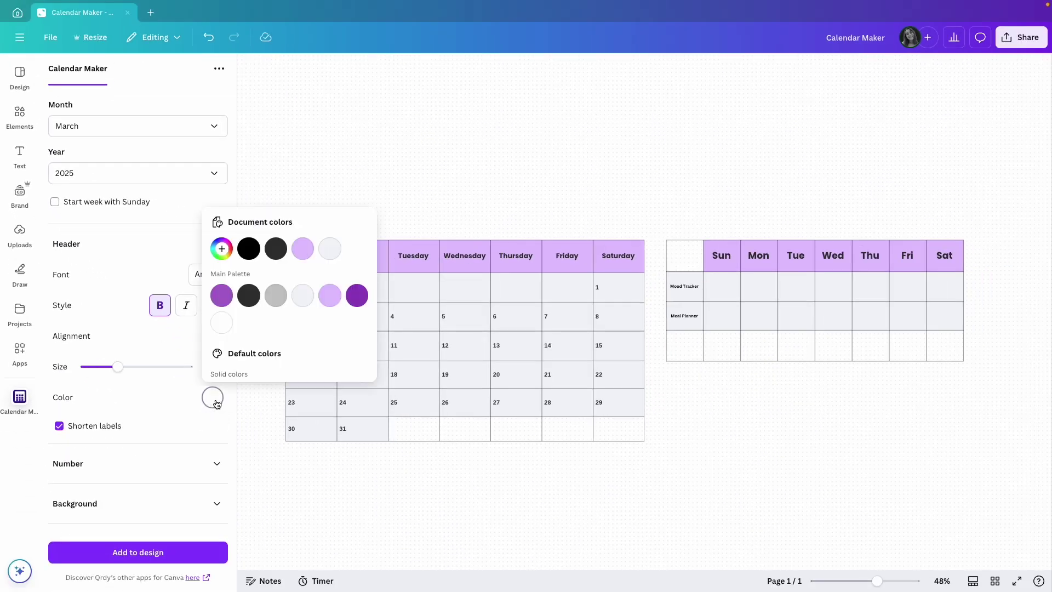
pyautogui.click(249, 248)
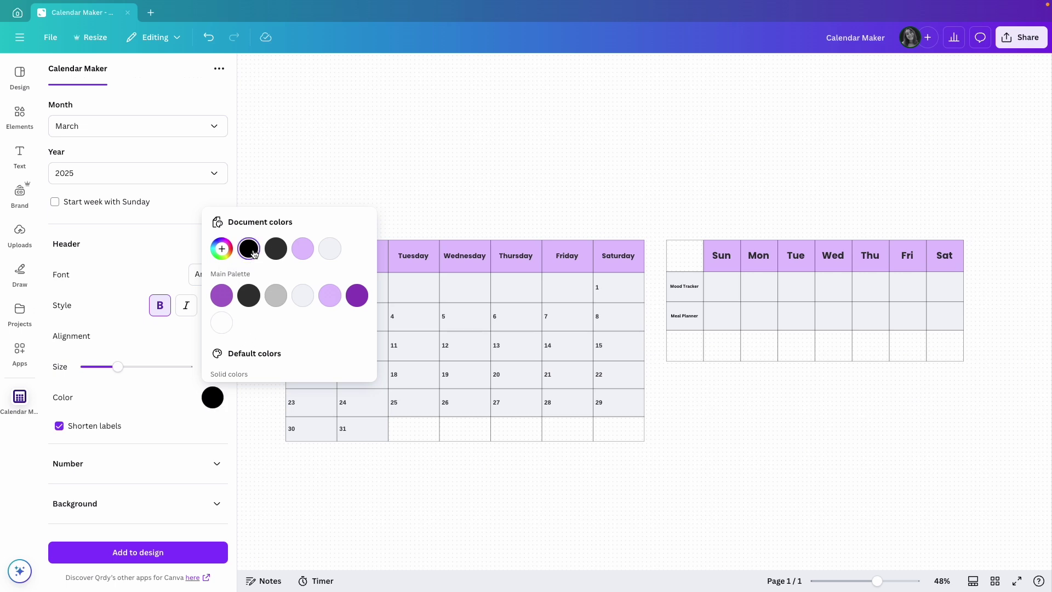
pyautogui.click(130, 397)
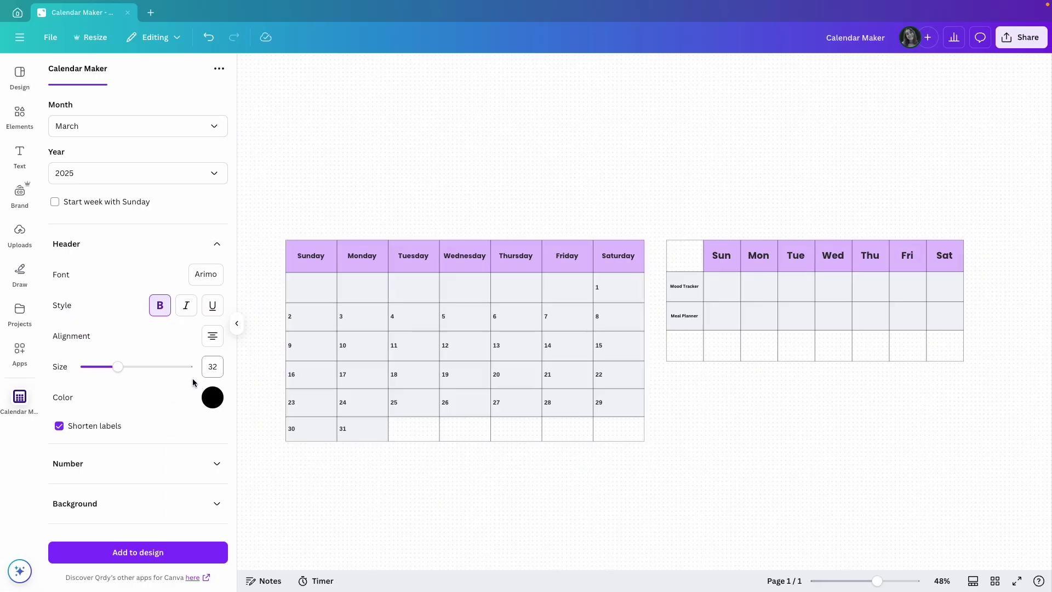
pyautogui.click(59, 427)
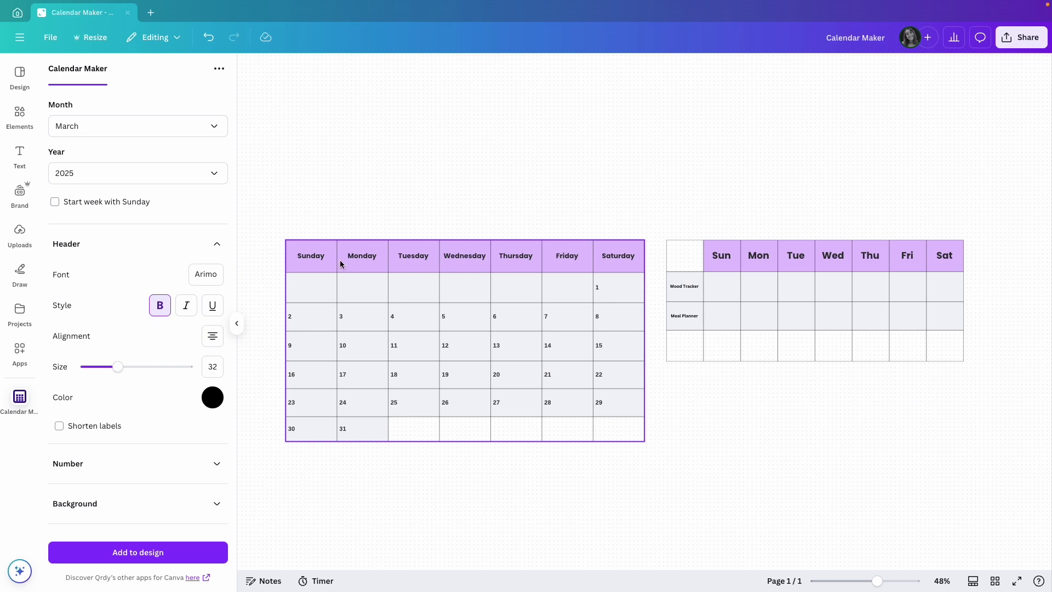
# Step: Format the calendar's date numbers in black at size 24 with left alignment
pyautogui.click(214, 472)
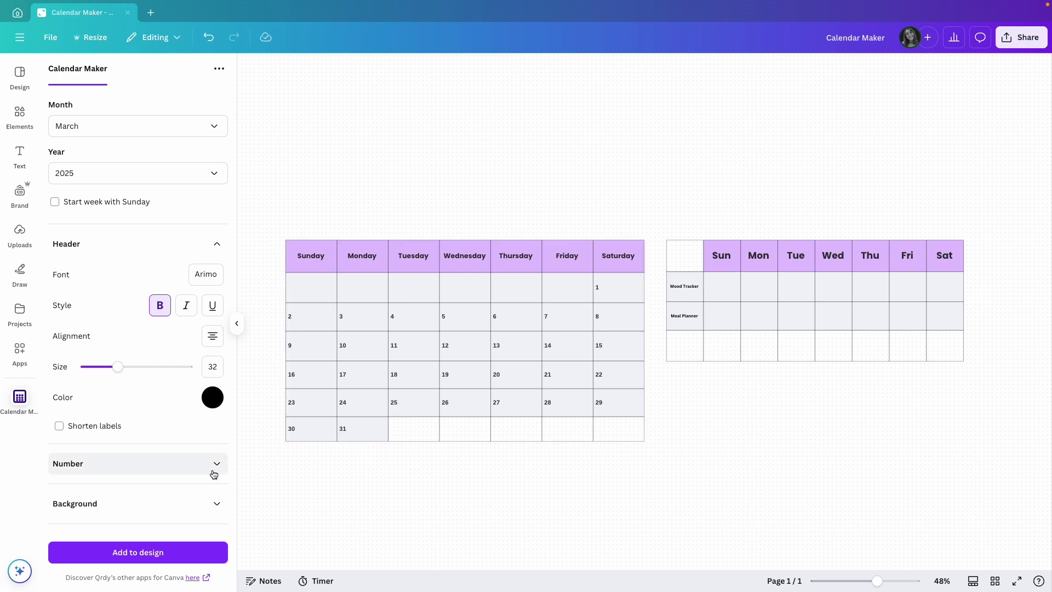
pyautogui.scroll(-5, 160, 440)
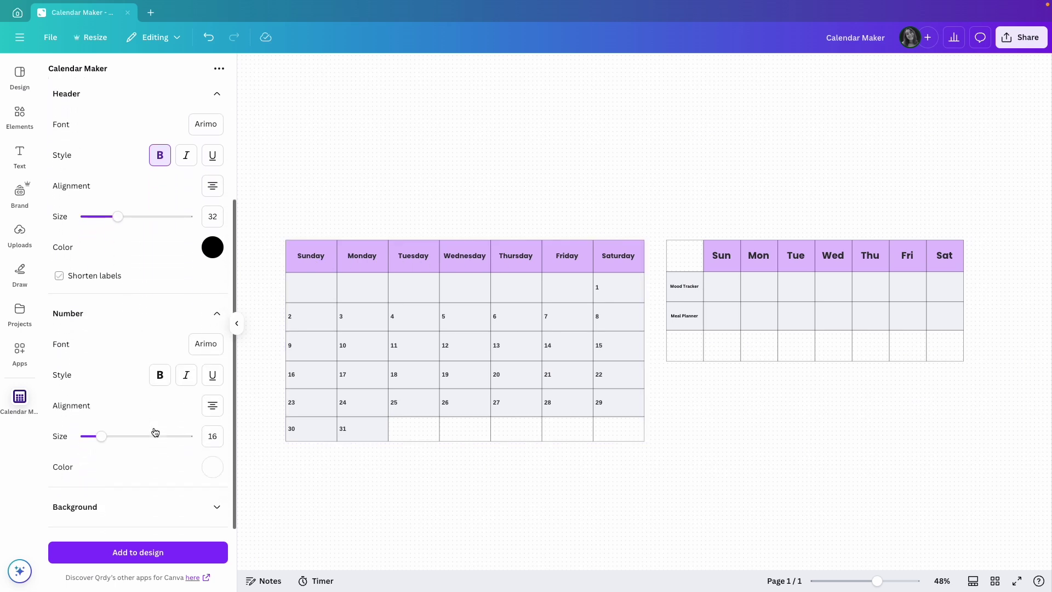
pyautogui.click(212, 464)
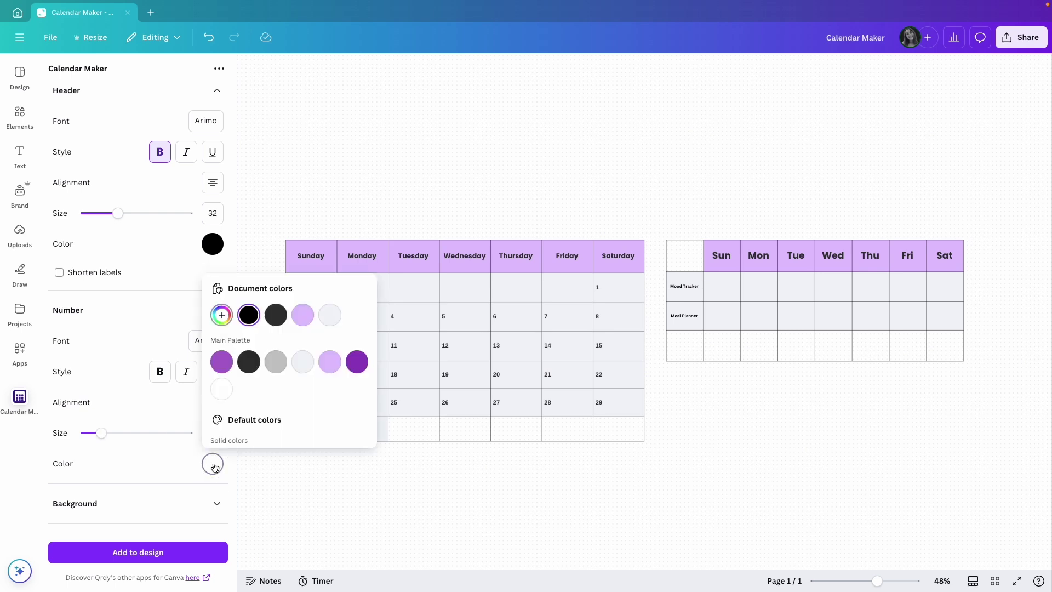
pyautogui.click(249, 316)
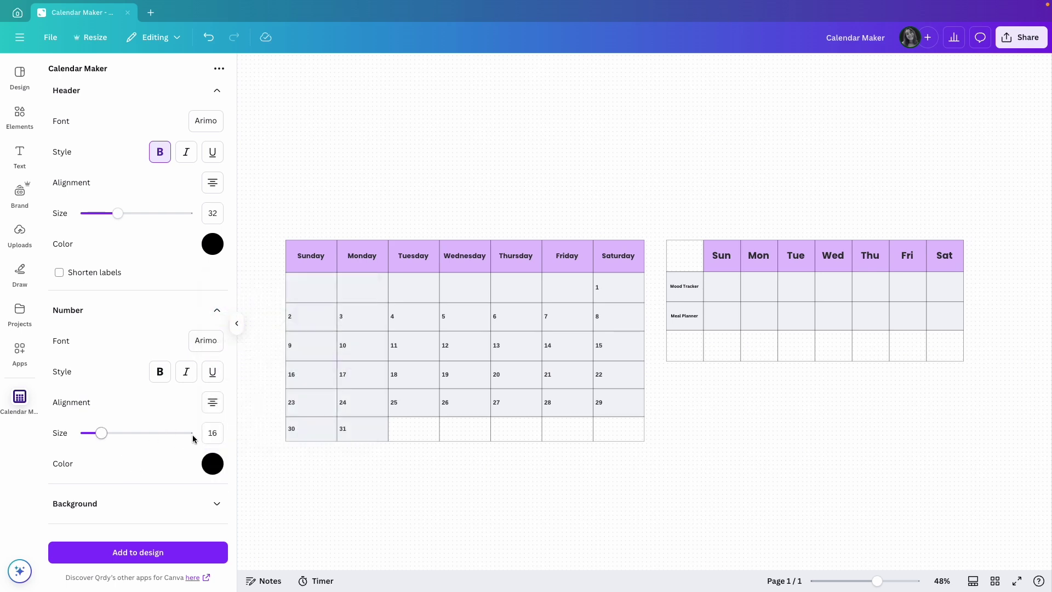
pyautogui.click(212, 431)
pyautogui.press('BackSpace')
pyautogui.press('BackSpace')
pyautogui.write('24')
pyautogui.press('Return')
pyautogui.click(217, 406)
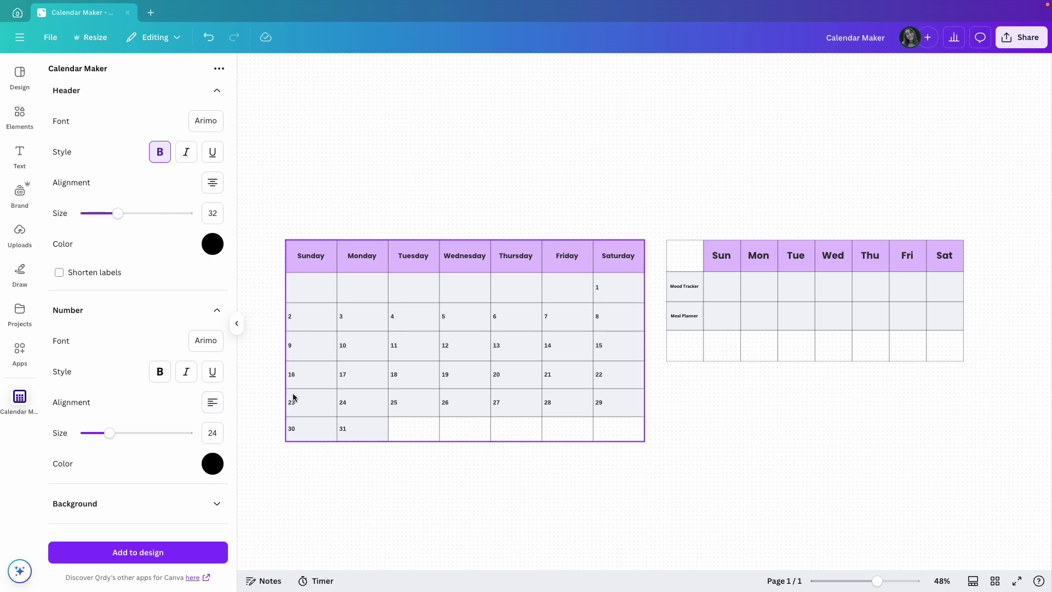
# Step: Set the calendar's header background to the light purple document color
pyautogui.click(190, 509)
pyautogui.scroll(-3, 154, 488)
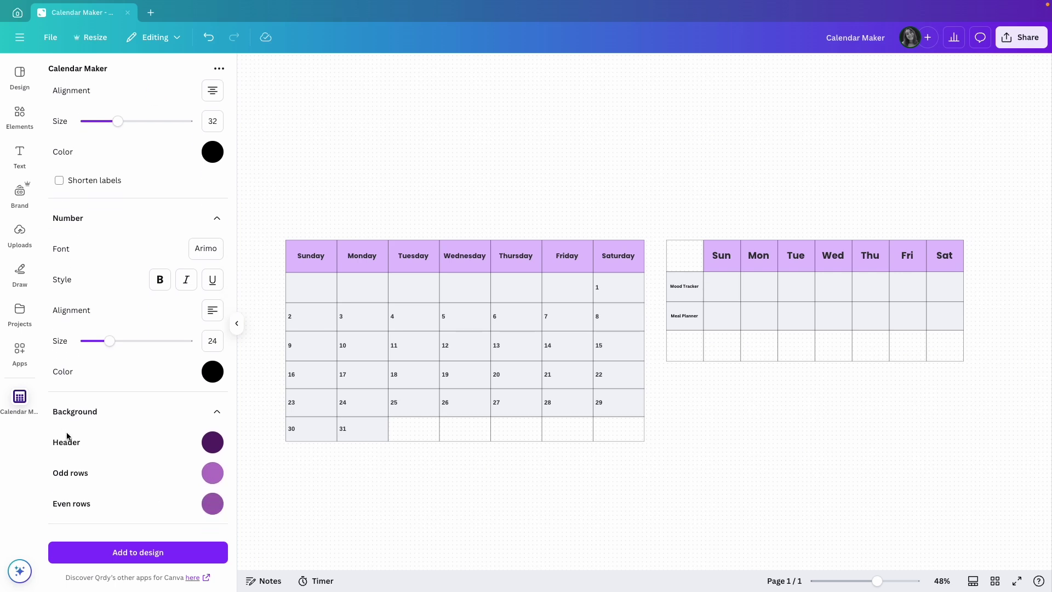
pyautogui.click(212, 442)
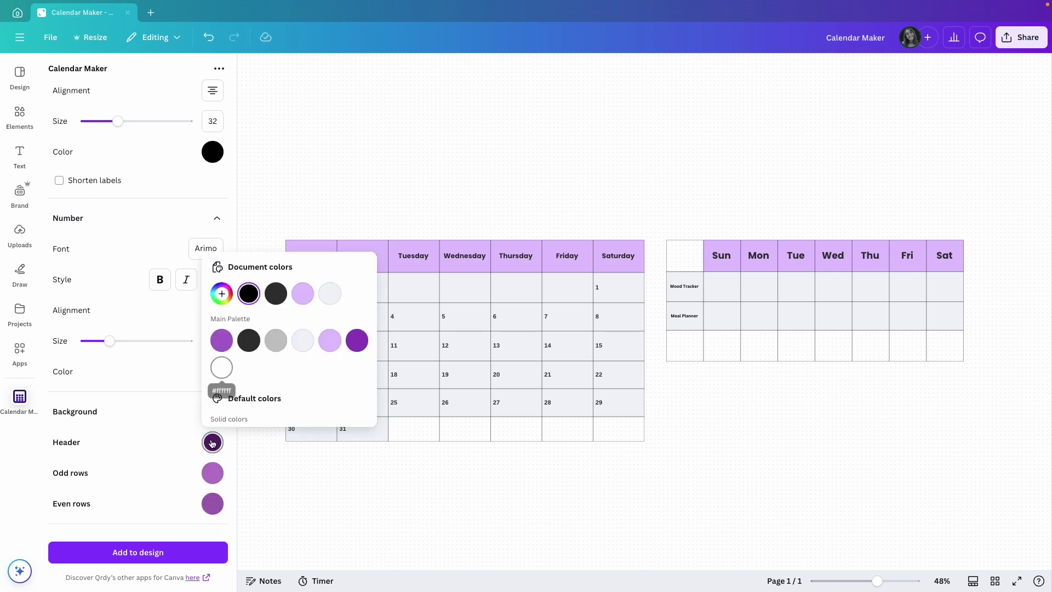
pyautogui.click(303, 295)
pyautogui.click(159, 409)
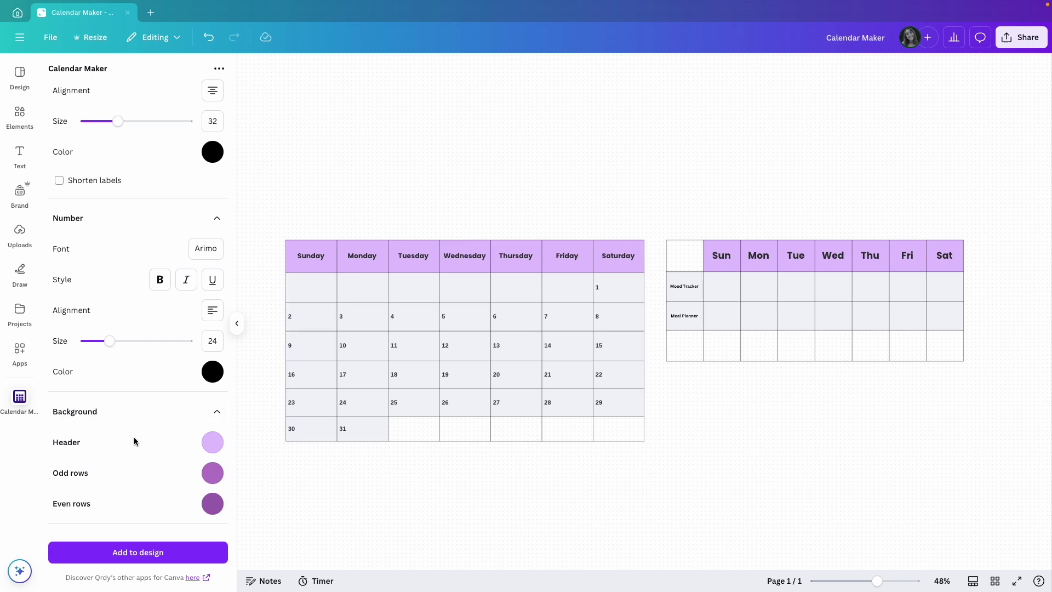
# Step: Set the backgrounds of both the odd and even calendar rows to the pale grey palette color
pyautogui.click(213, 472)
pyautogui.click(300, 370)
pyautogui.click(112, 464)
pyautogui.click(206, 510)
pyautogui.click(300, 401)
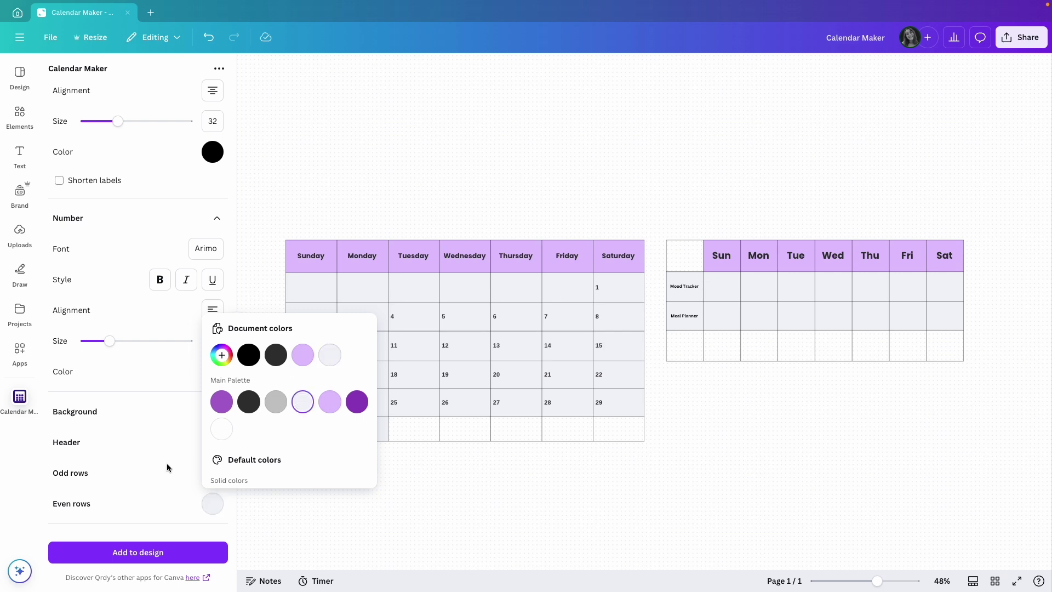
pyautogui.click(168, 471)
# Step: Add the March 2025 calendar to the whiteboard and enlarge it until each weekday name fits on one line
pyautogui.scroll(-5, 384, 499)
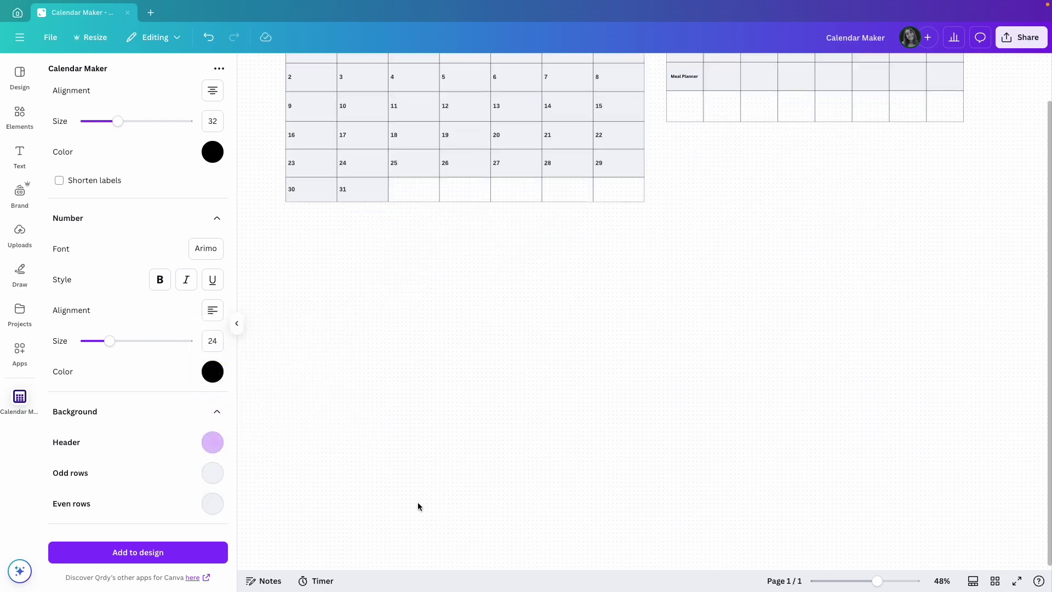
pyautogui.click(102, 555)
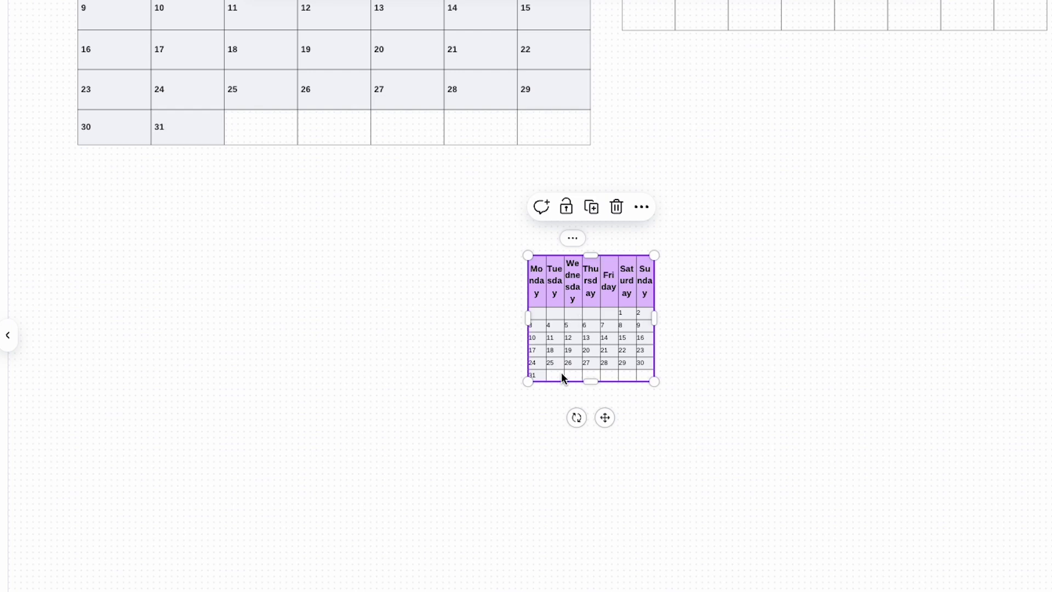
pyautogui.moveTo(528, 382); pyautogui.dragTo(258, 499)
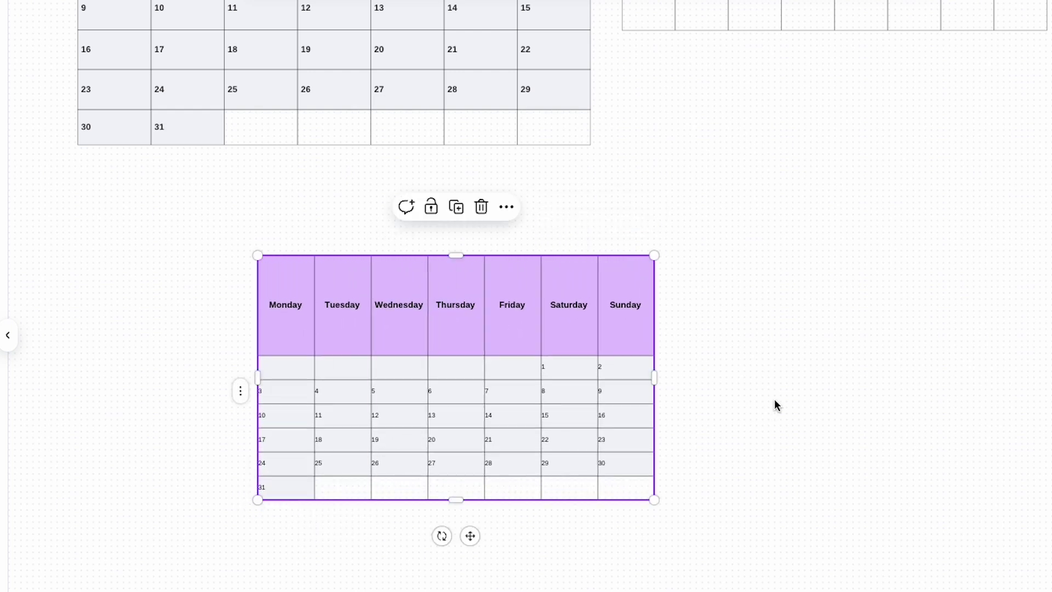
# Step: Shorten the new March calendar's header row and adjust the date rows' heights to give the dates more room
pyautogui.click(445, 364)
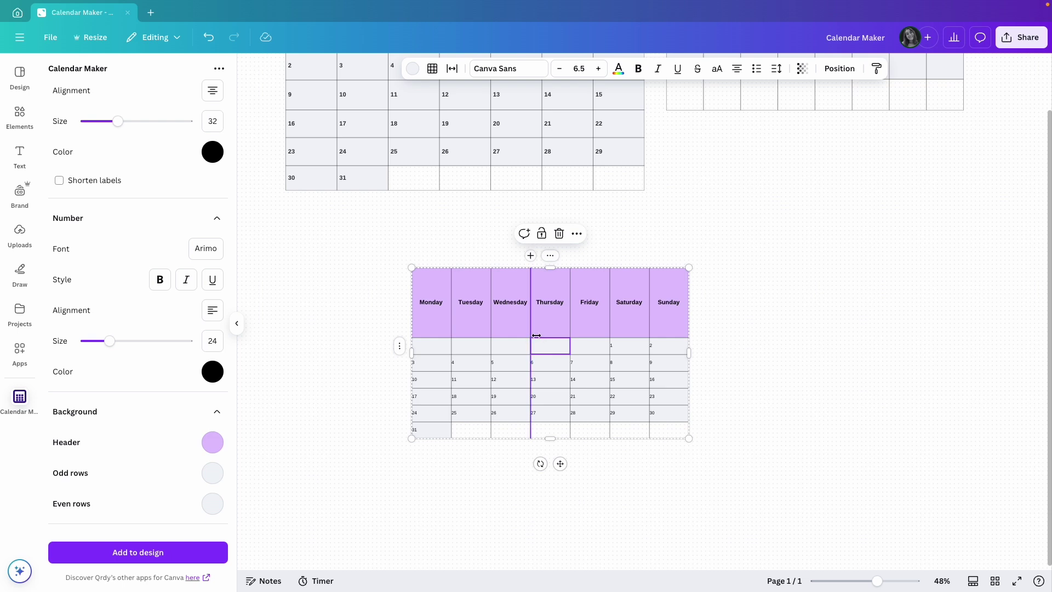
pyautogui.click(587, 344)
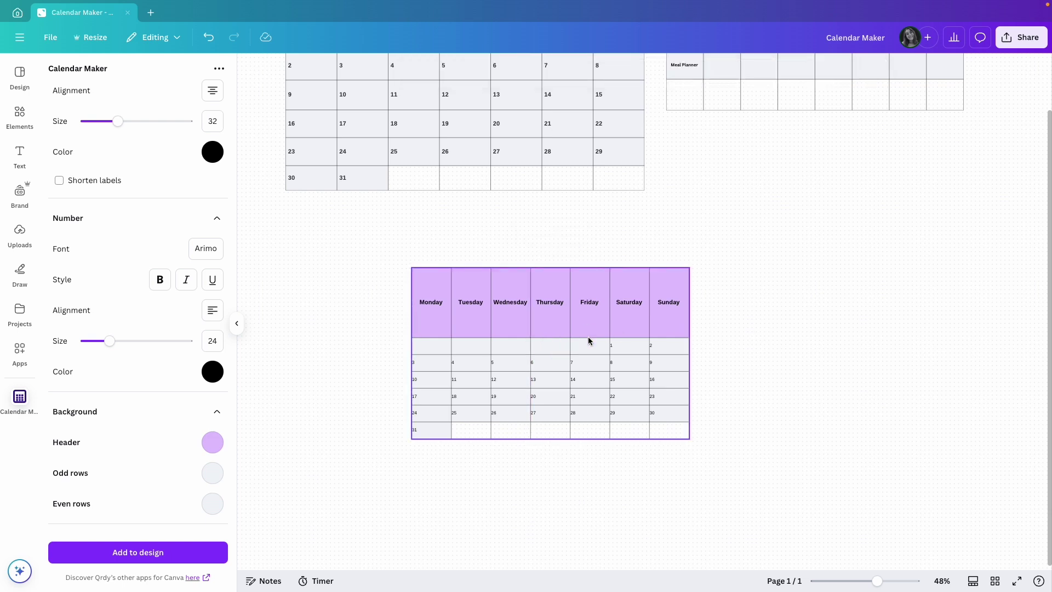
pyautogui.scroll(5, 587, 344)
pyautogui.moveTo(531, 356); pyautogui.dragTo(531, 307)
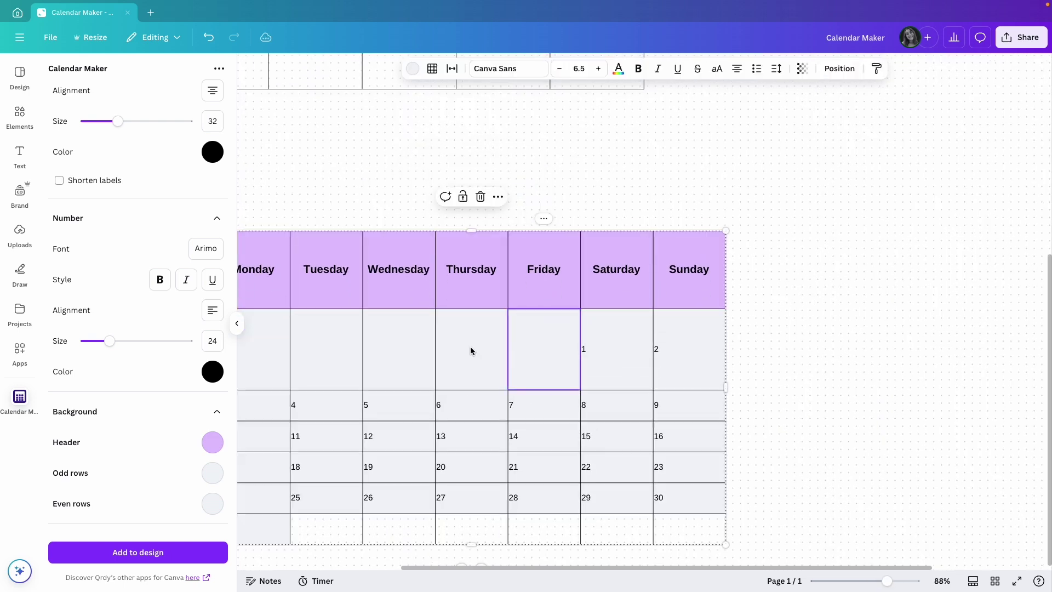
pyautogui.scroll(-1, 472, 350)
pyautogui.hscroll(-1, 472, 350)
pyautogui.moveTo(474, 349); pyautogui.dragTo(515, 316)
pyautogui.moveTo(511, 381); pyautogui.dragTo(513, 365)
pyautogui.moveTo(514, 413); pyautogui.dragTo(514, 408)
pyautogui.moveTo(522, 508); pyautogui.dragTo(521, 532)
pyautogui.moveTo(521, 477); pyautogui.dragTo(521, 492)
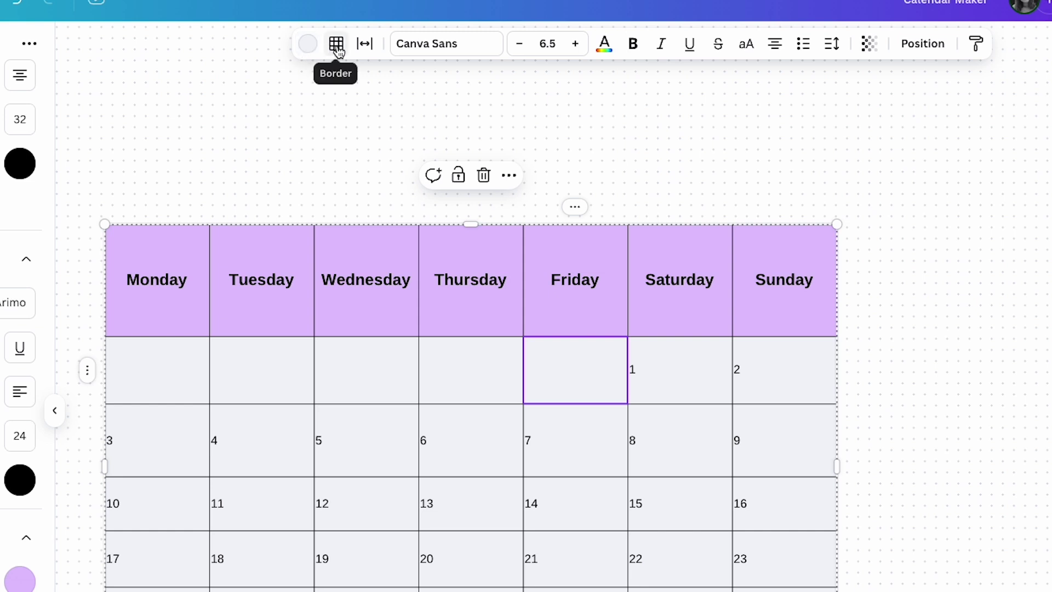
# Step: Make the date numbers 1 and 2 in the Monday-start calendar bold at size 15
pyautogui.click(363, 45)
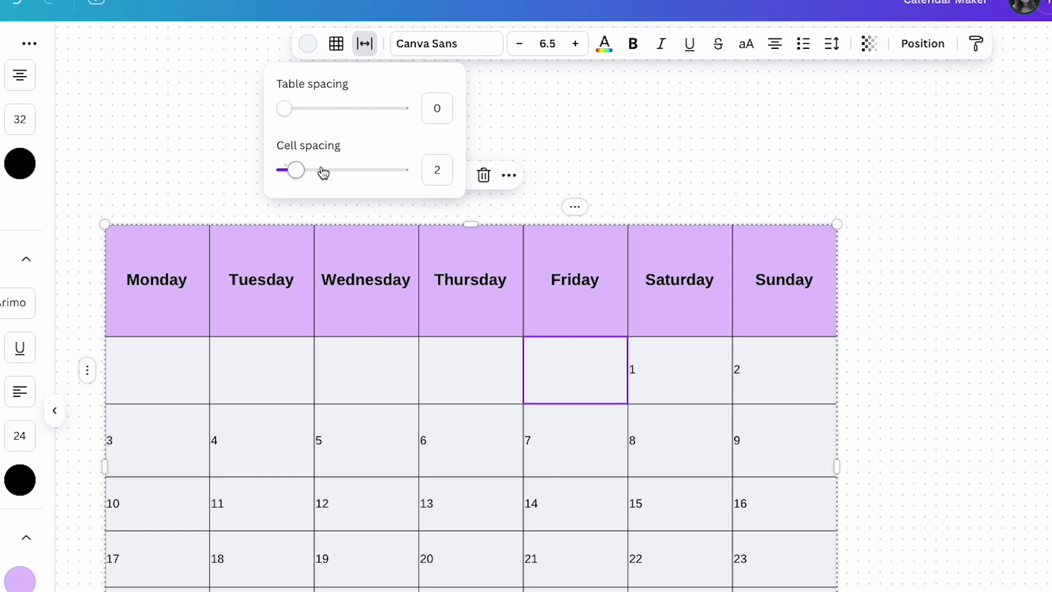
pyautogui.click(684, 357)
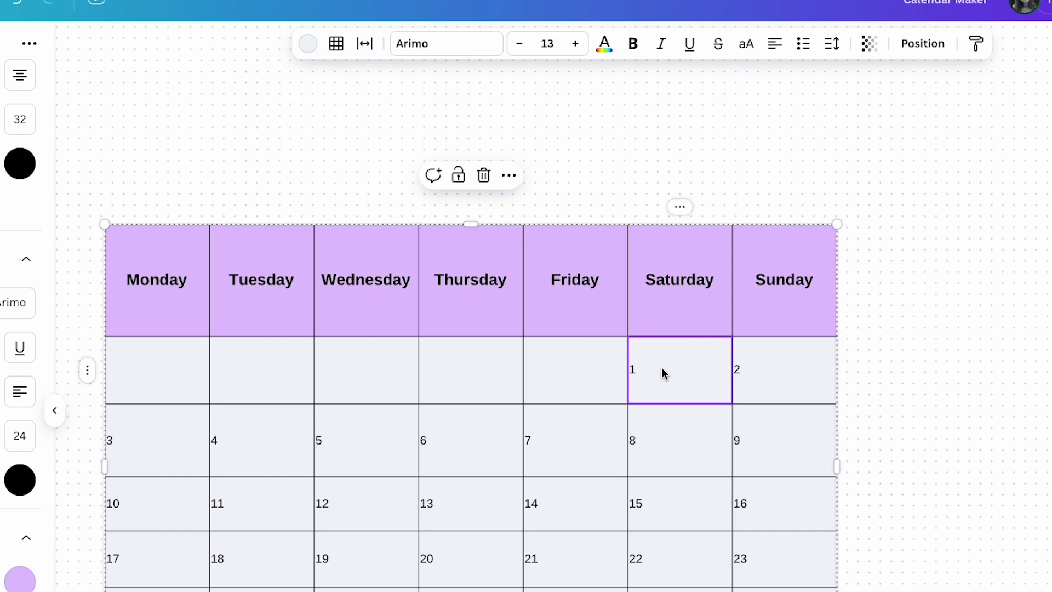
pyautogui.moveTo(652, 366); pyautogui.dragTo(758, 371)
pyautogui.click(632, 45)
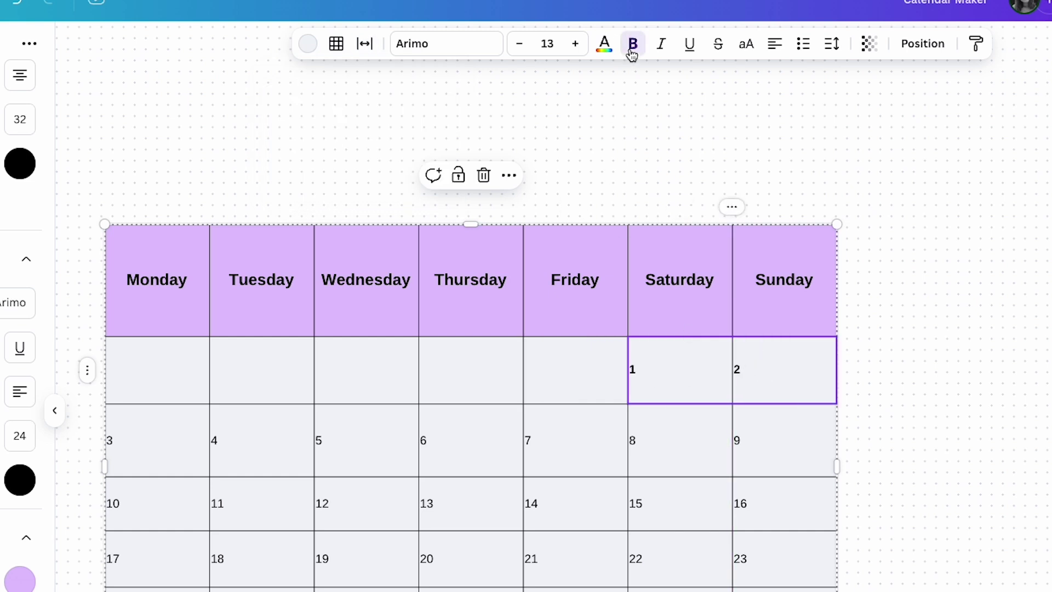
pyautogui.click(574, 45)
pyautogui.click(573, 45)
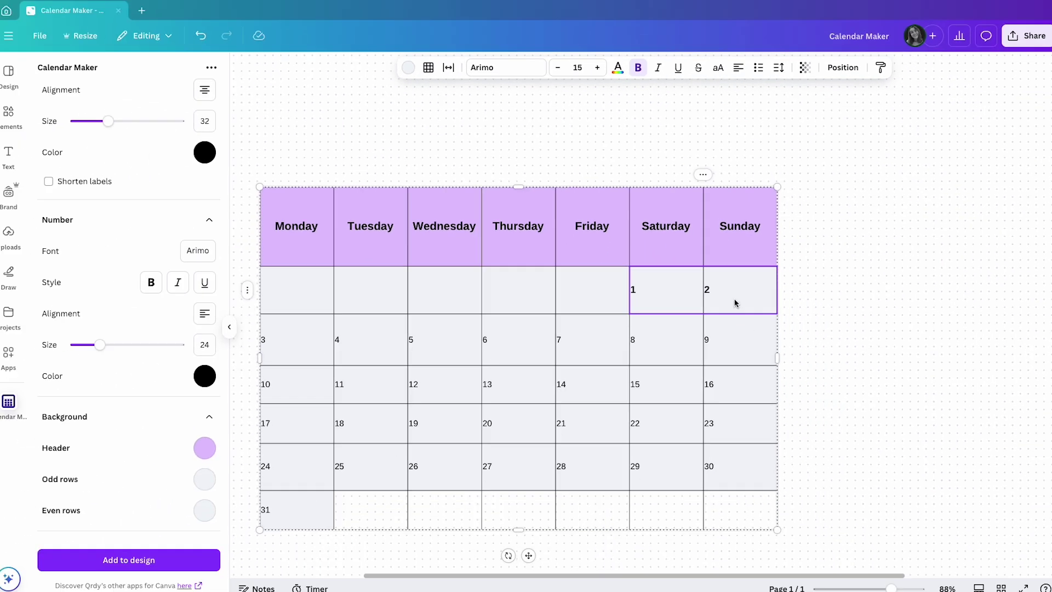
pyautogui.click(945, 390)
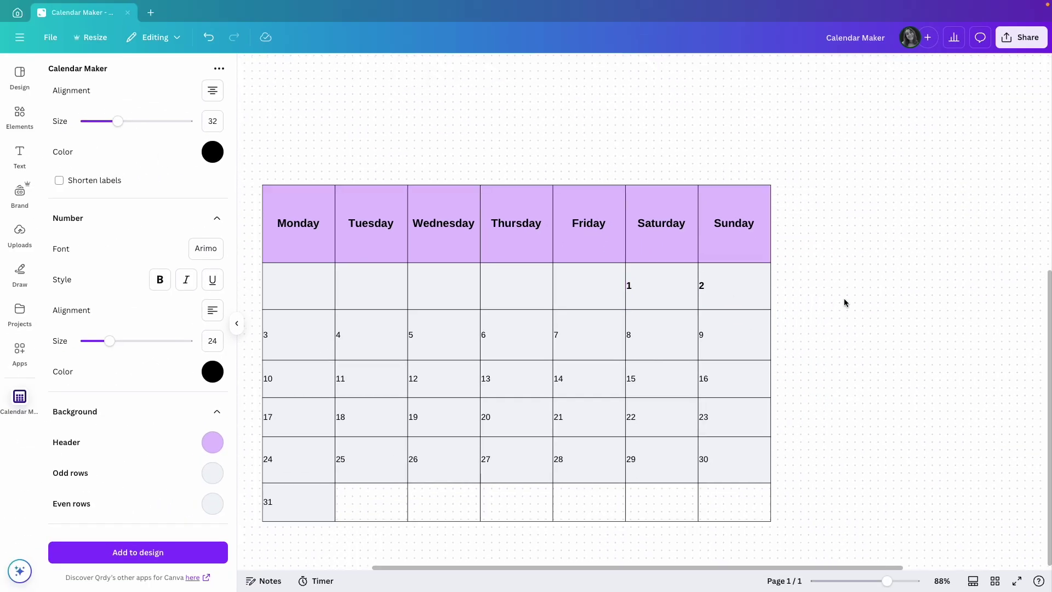
# Step: Switch the calendar setup to the weekly layout and examine its day, row, header and background options
pyautogui.moveTo(886, 581); pyautogui.dragTo(875, 580)
pyautogui.scroll(3, 761, 419)
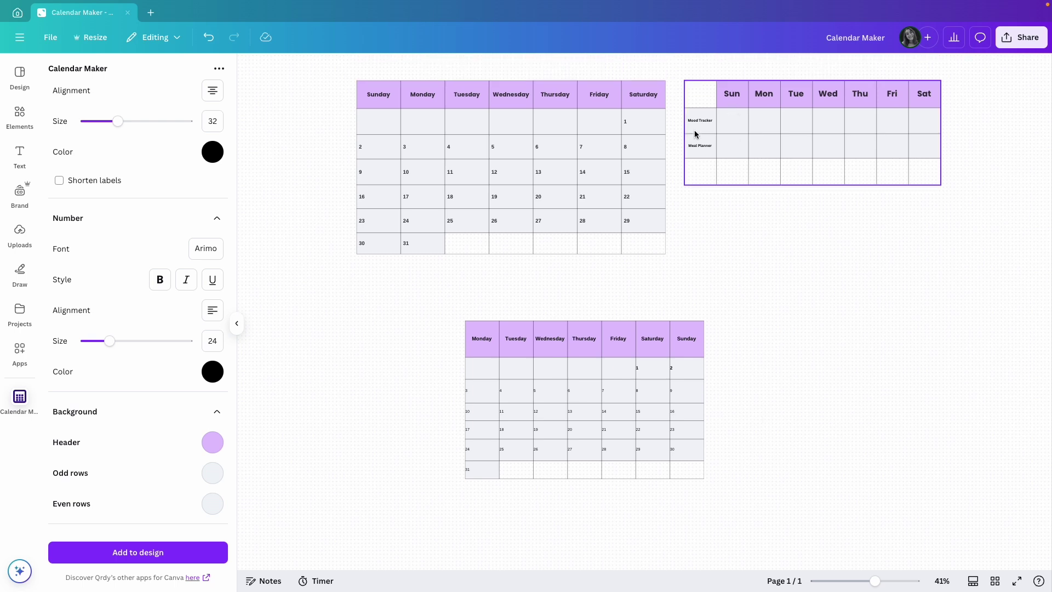
pyautogui.click(482, 125)
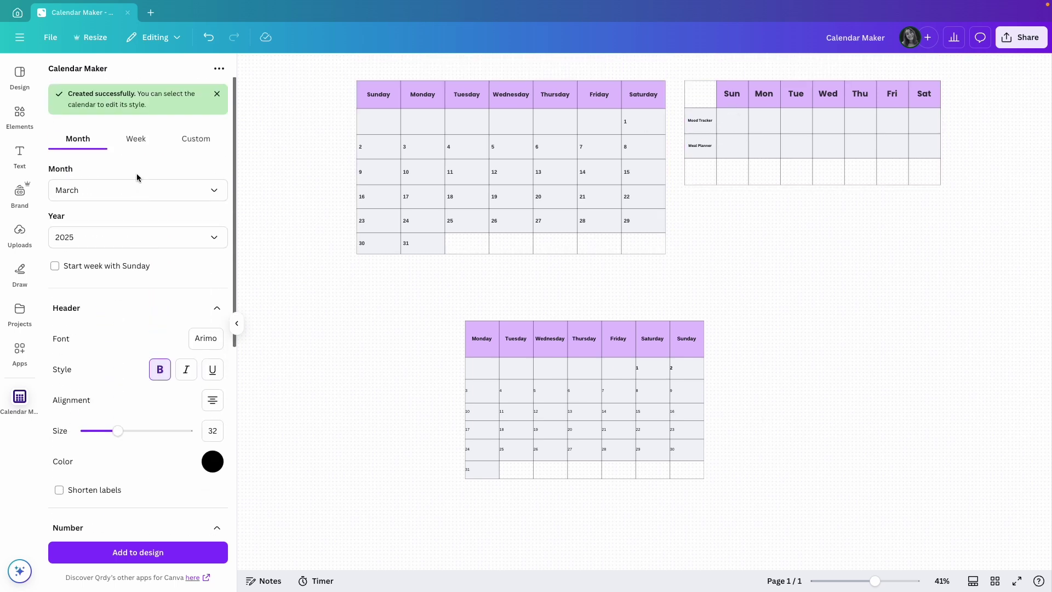
pyautogui.click(135, 141)
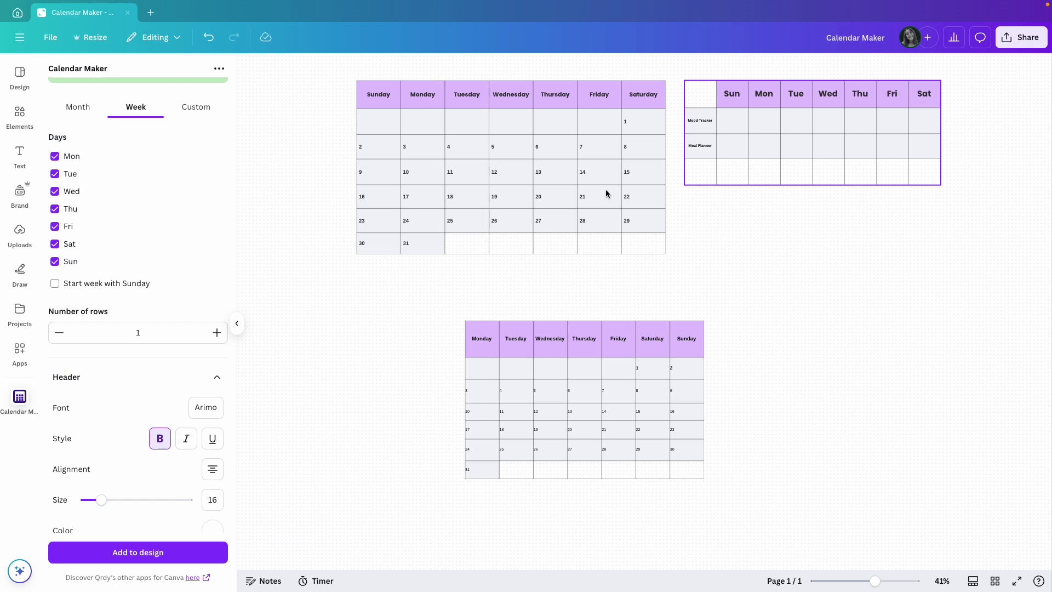
pyautogui.scroll(-2, 122, 244)
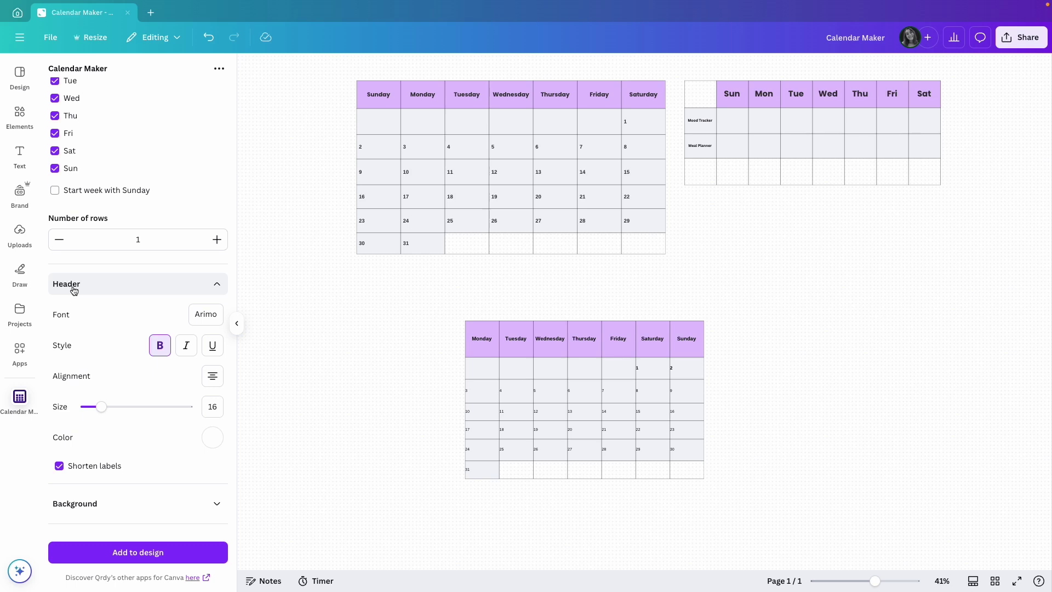
pyautogui.click(217, 284)
pyautogui.click(170, 451)
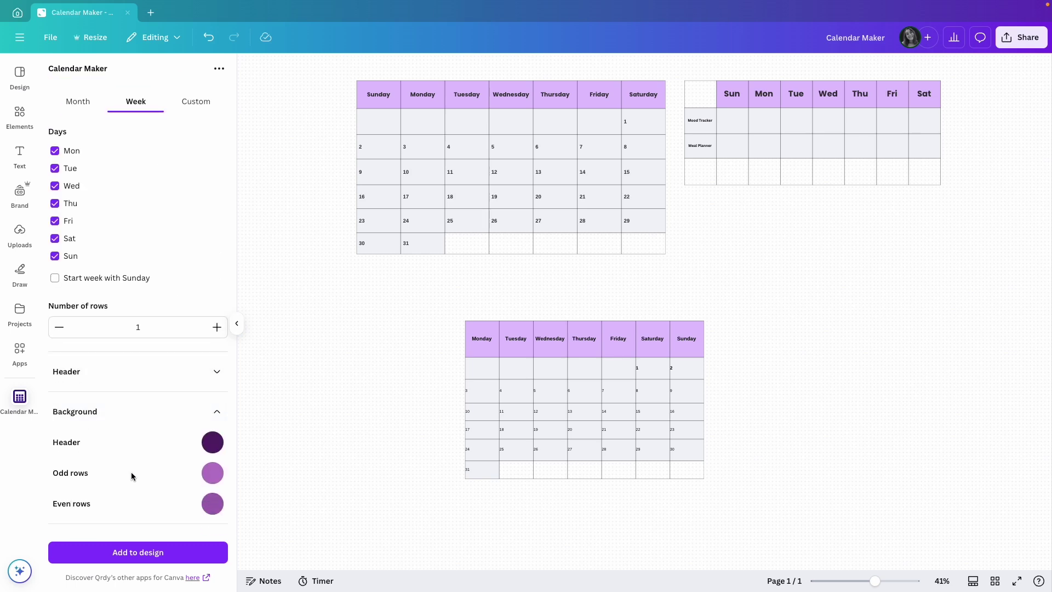